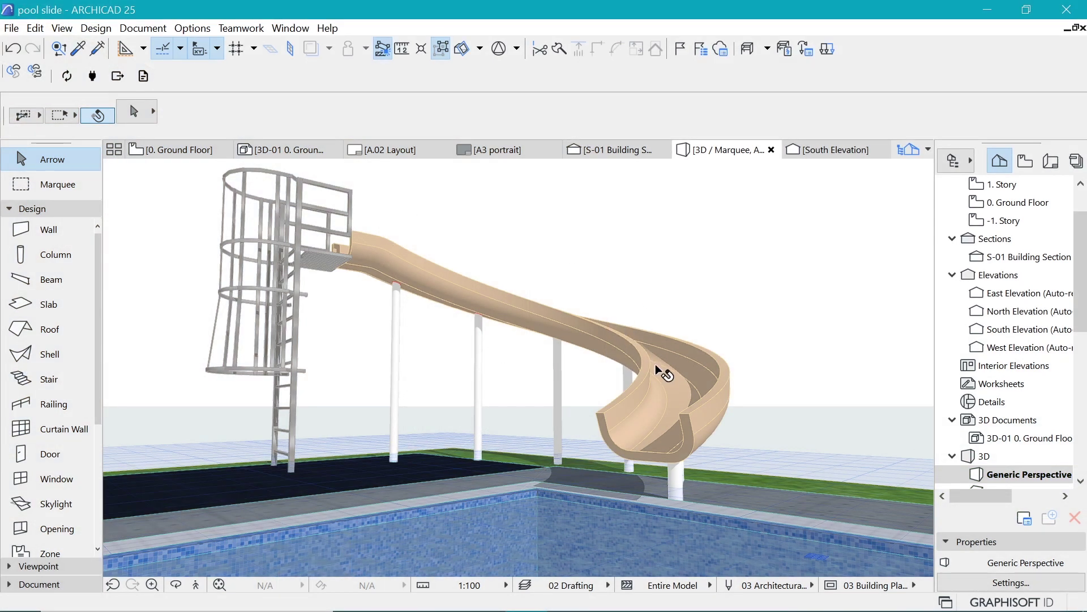
{"action": "left_click", "coordinate": [661, 368]}
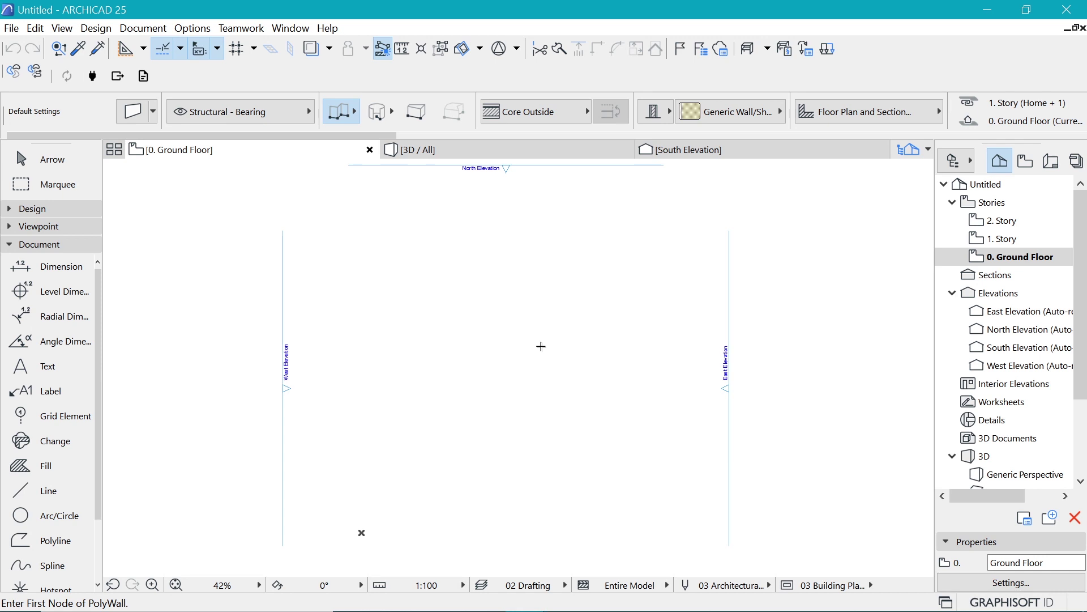
- Draw a semicircular arc with a radius of 2500 mm on the ground floor plan
{"action": "scroll", "coordinate": [501, 352], "scroll_direction": "up", "scroll_amount": 1}
{"action": "scroll", "coordinate": [508, 385], "scroll_direction": "up", "scroll_amount": 2}
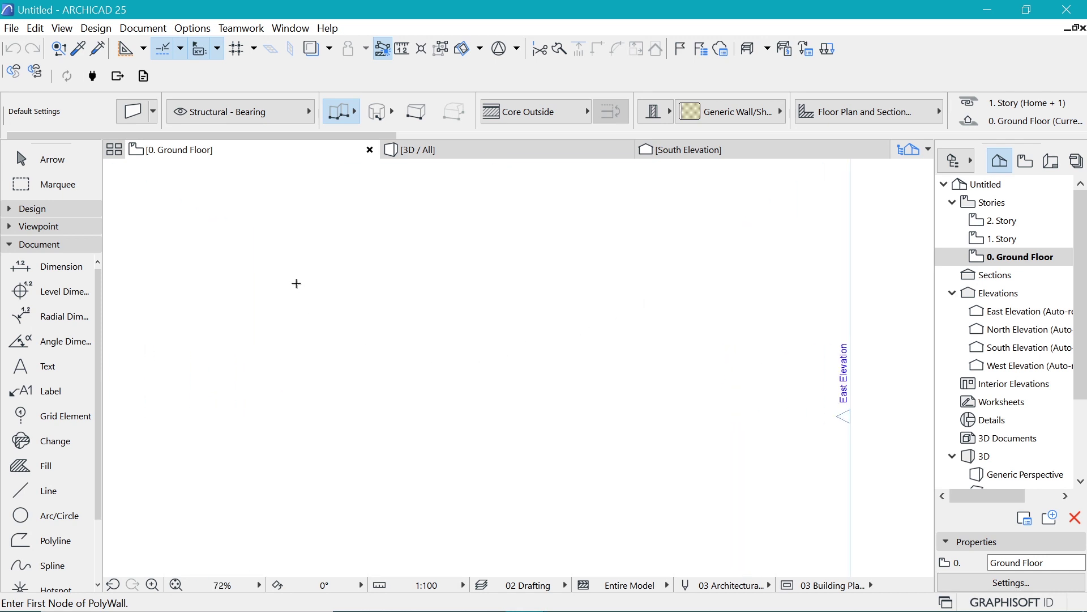
{"action": "left_click", "coordinate": [39, 517]}
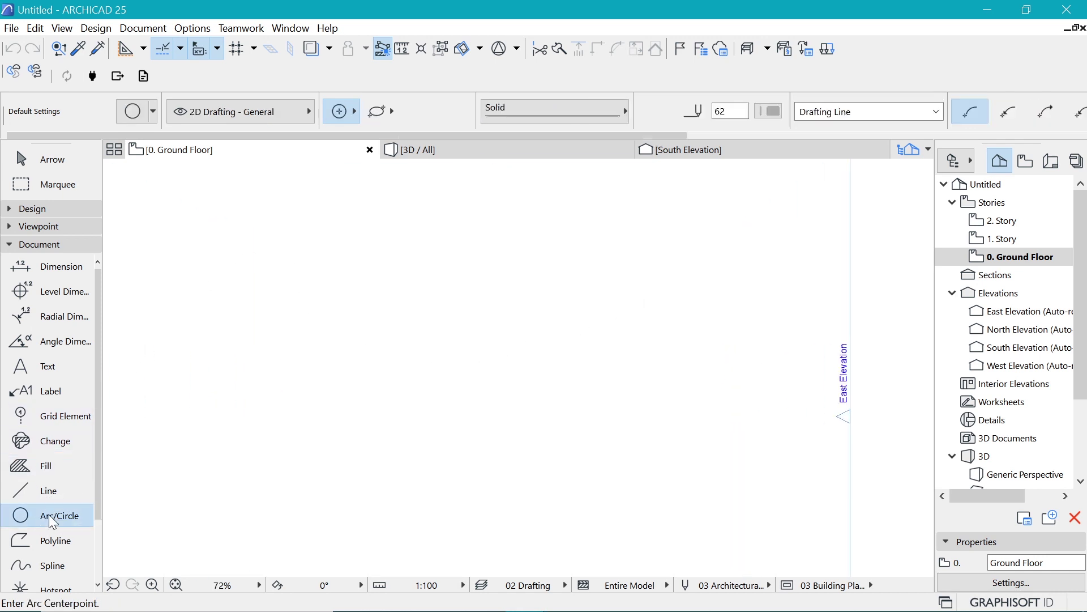
{"action": "left_click", "coordinate": [458, 457]}
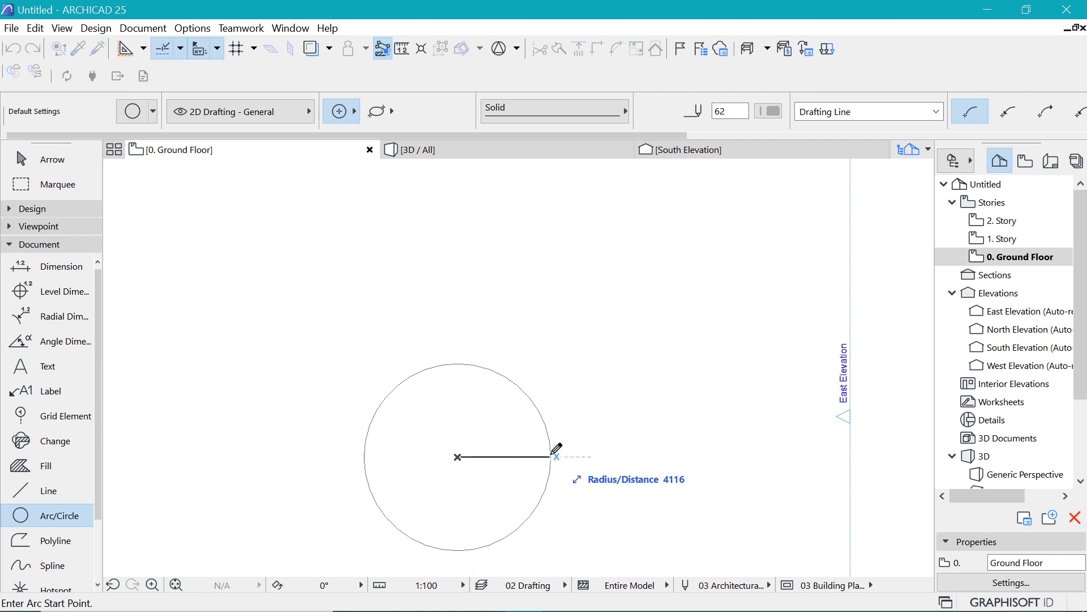
{"action": "type", "text": "2500"}
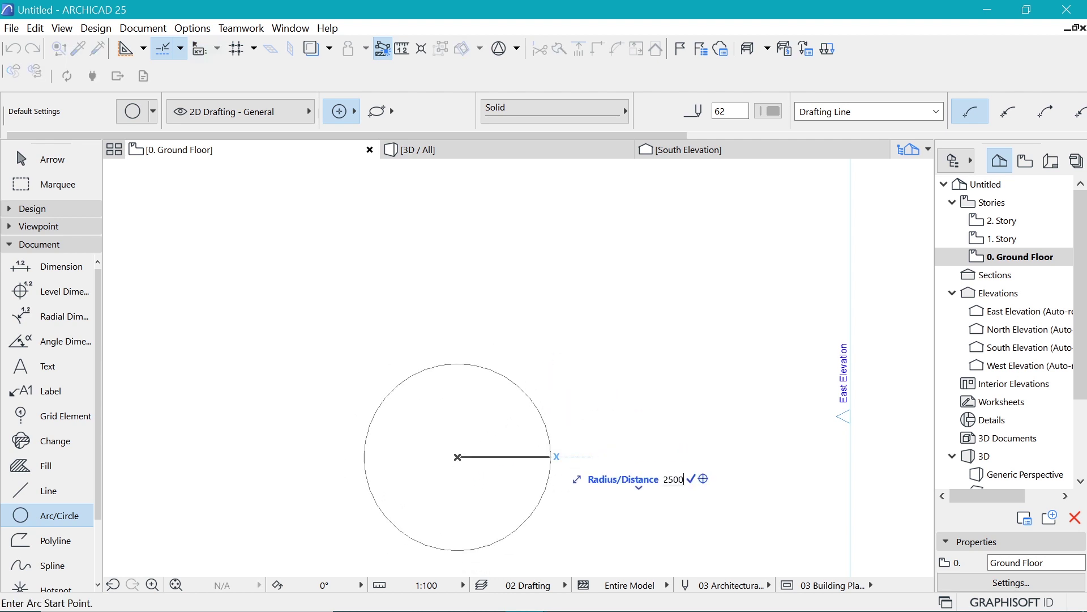
{"action": "key", "text": "Return"}
{"action": "left_click", "coordinate": [516, 451]}
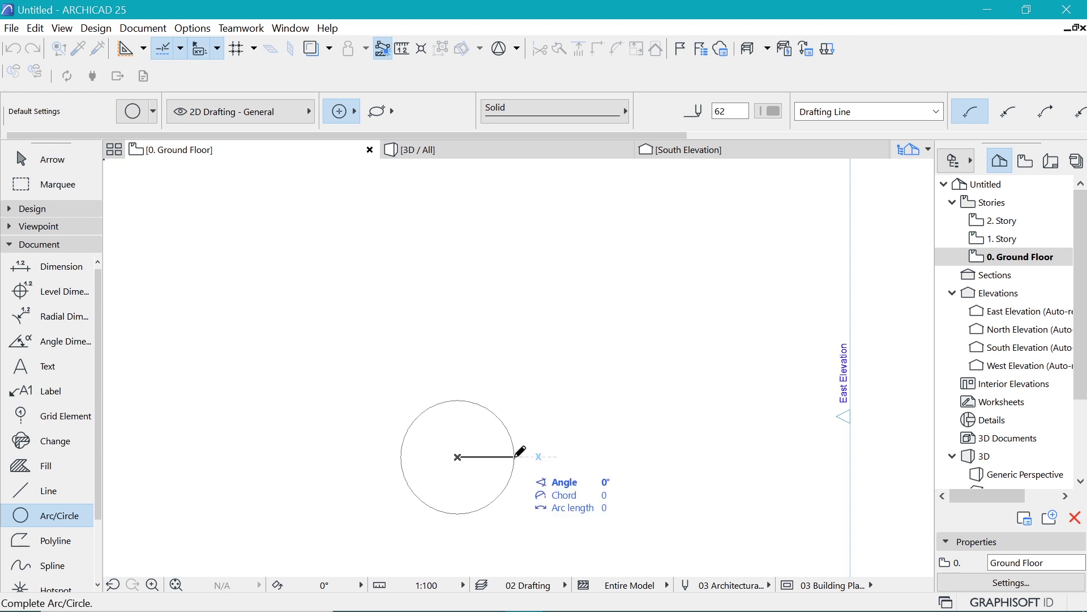
{"action": "left_click", "coordinate": [397, 456]}
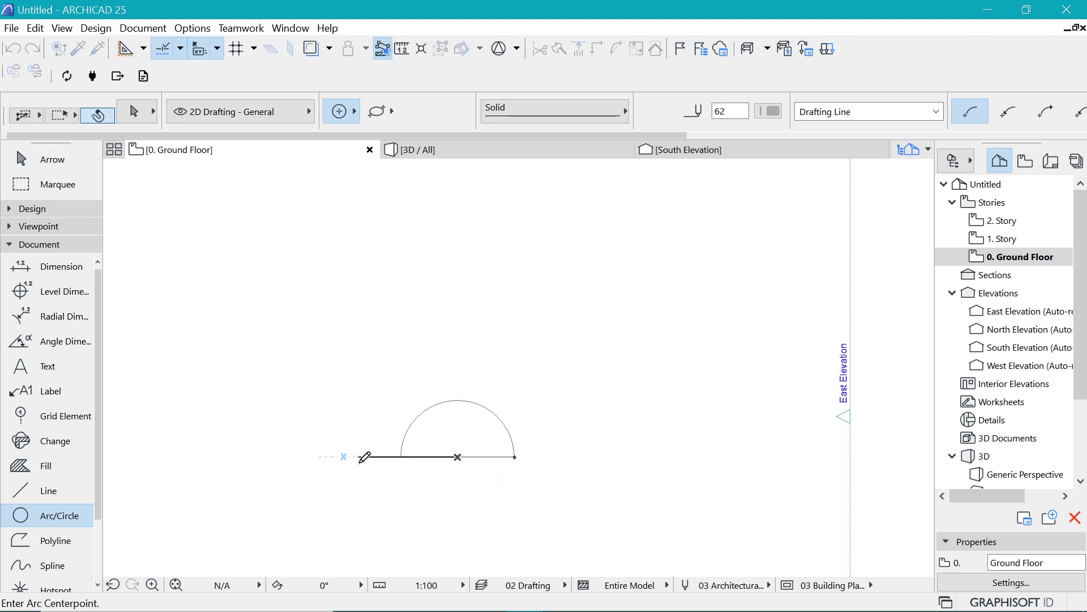
- Create a stair from the semicircular arc with the Magic Wand, using the right baseline position so the stair lies inside the arc
{"action": "scroll", "coordinate": [493, 436], "scroll_direction": "up", "scroll_amount": 2}
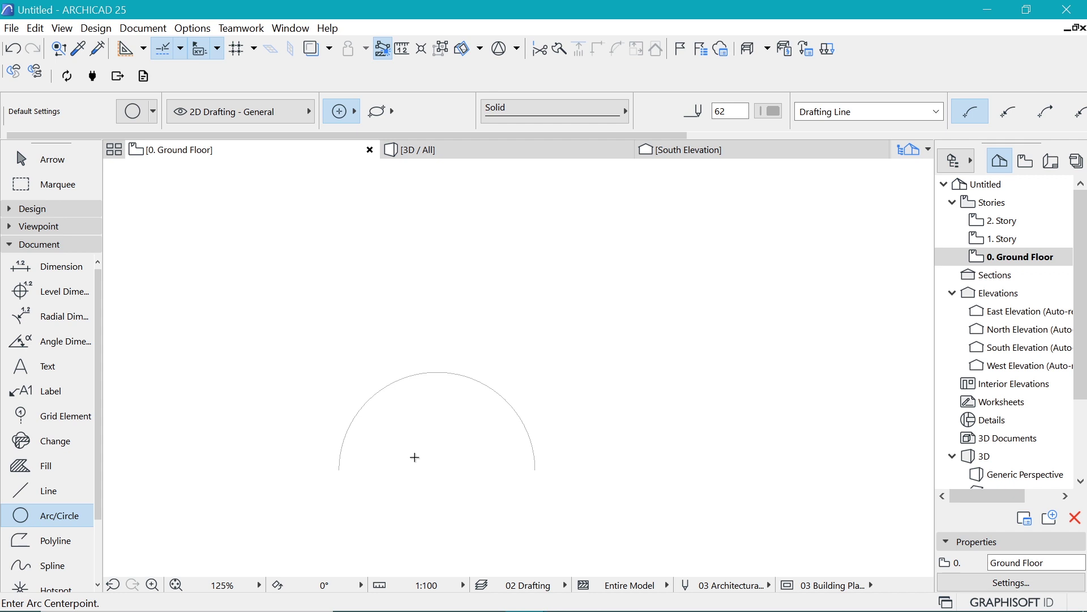
{"action": "scroll", "coordinate": [405, 414], "scroll_direction": "up", "scroll_amount": 1}
{"action": "scroll", "coordinate": [405, 413], "scroll_direction": "up", "scroll_amount": 3}
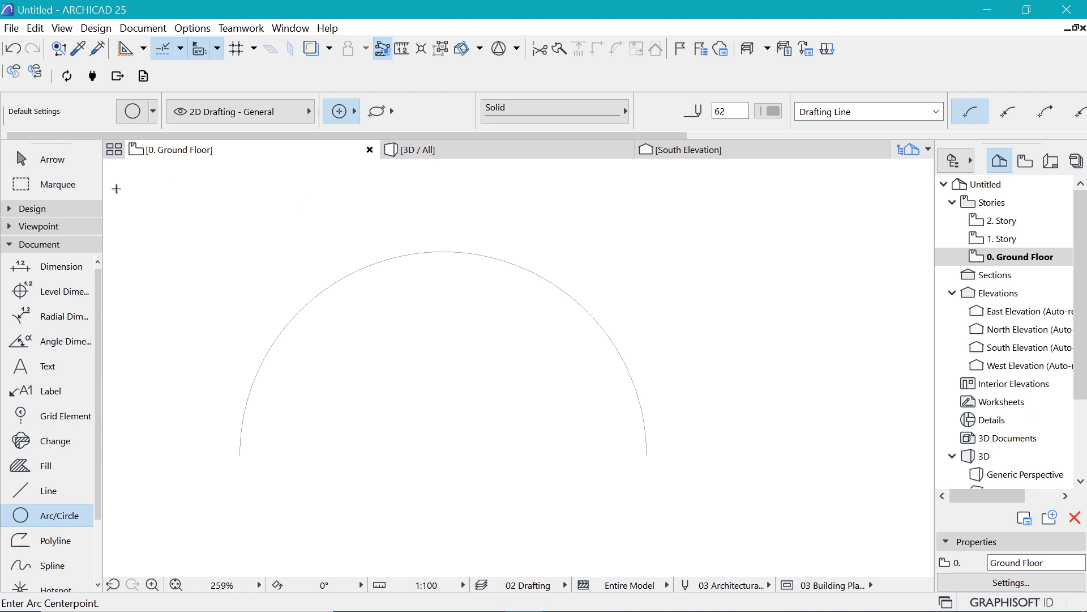
{"action": "left_click", "coordinate": [30, 238]}
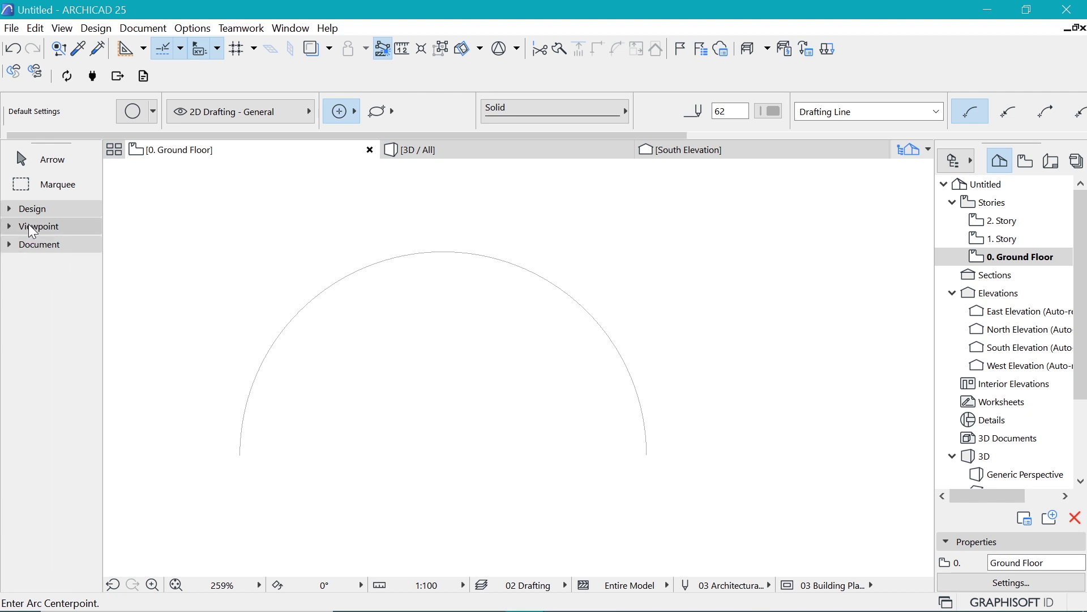
{"action": "left_click", "coordinate": [32, 227]}
{"action": "left_click", "coordinate": [28, 209]}
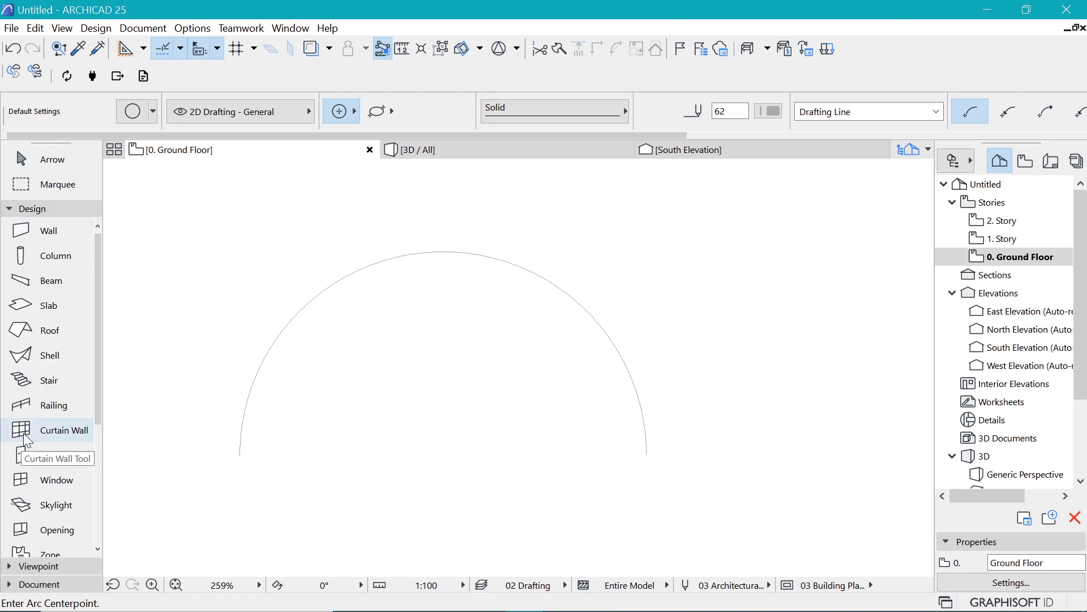
{"action": "scroll", "coordinate": [28, 430], "scroll_direction": "down", "scroll_amount": 4}
{"action": "scroll", "coordinate": [45, 329], "scroll_direction": "up", "scroll_amount": 3}
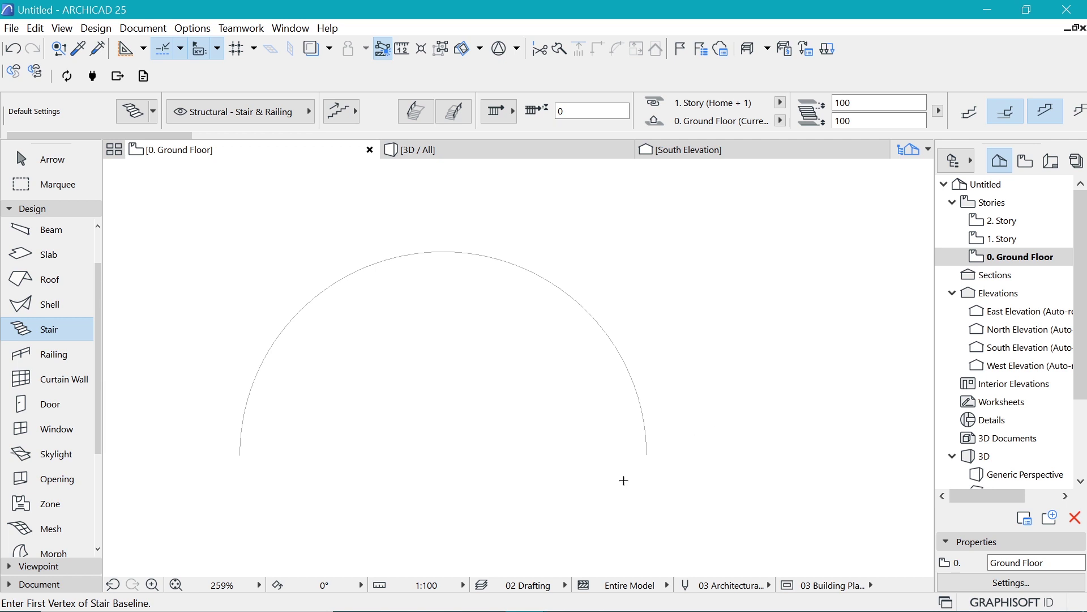
{"action": "left_click", "coordinate": [646, 457]}
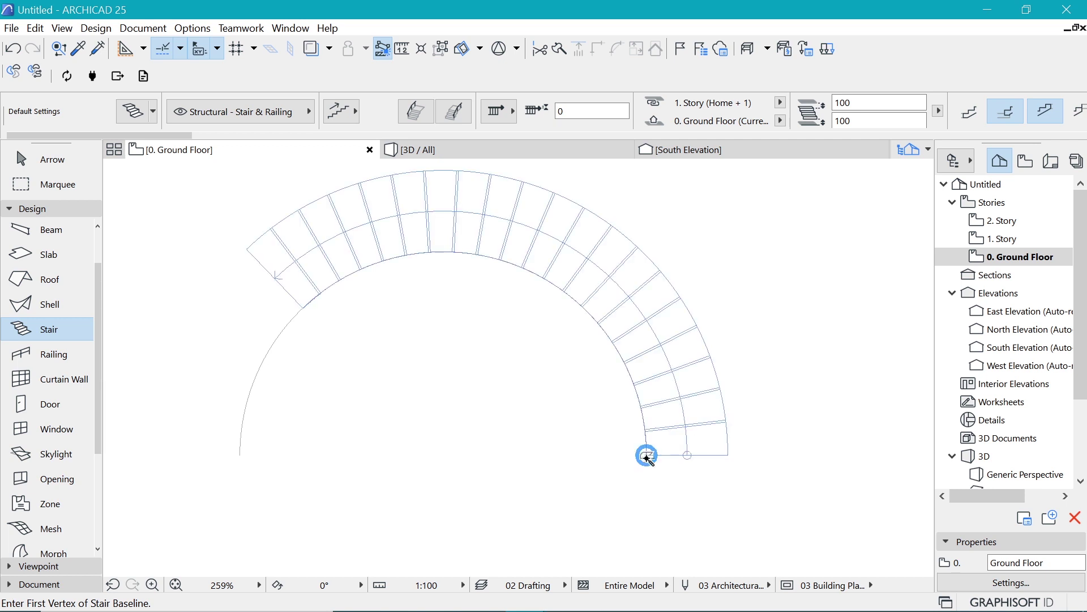
{"action": "left_click", "coordinate": [498, 113]}
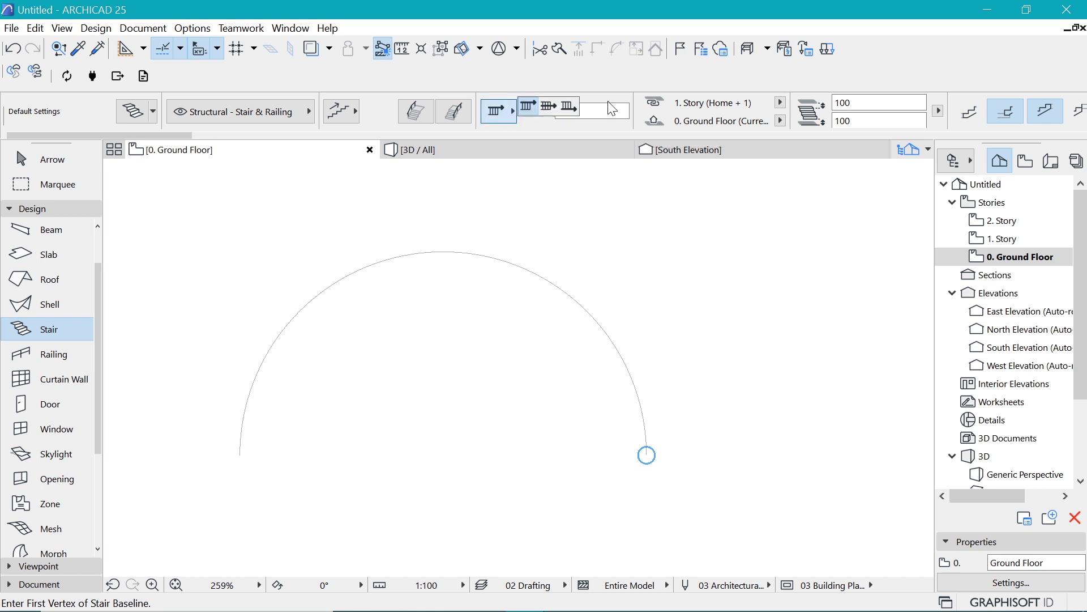
{"action": "left_click", "coordinate": [569, 106]}
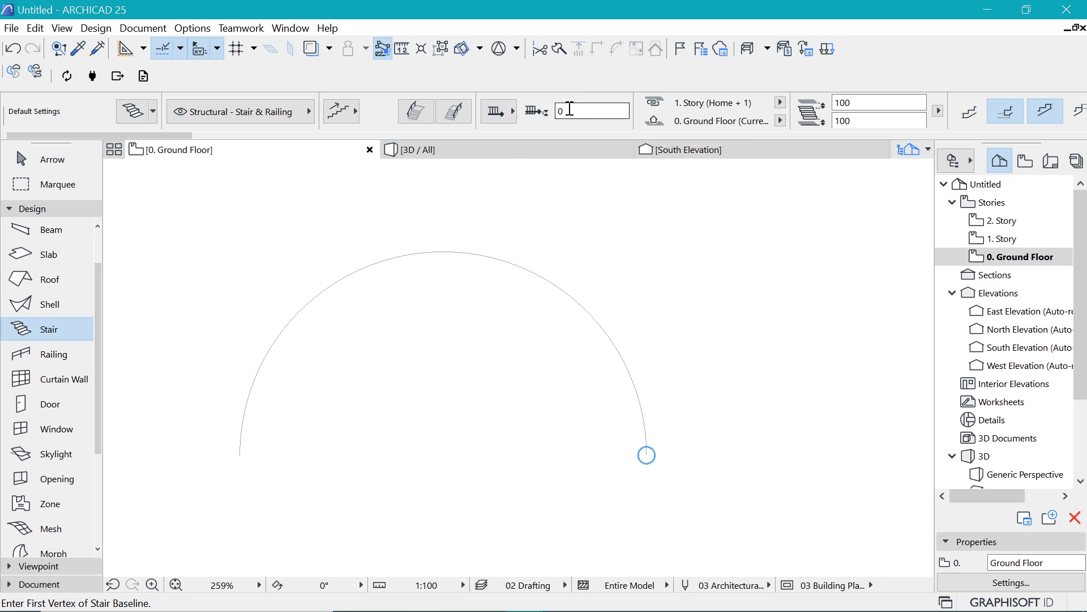
{"action": "left_click", "coordinate": [645, 455]}
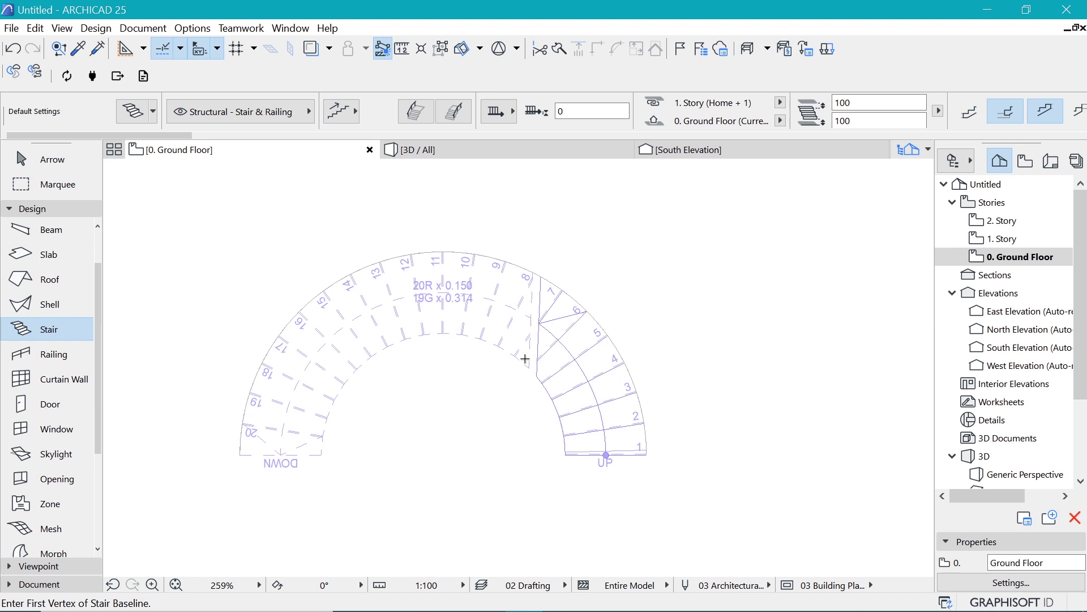
- Switch to the 3D view and examine the curved stair up close
{"action": "middle_click_drag", "start_coordinate": [585, 250], "coordinate": [623, 243]}
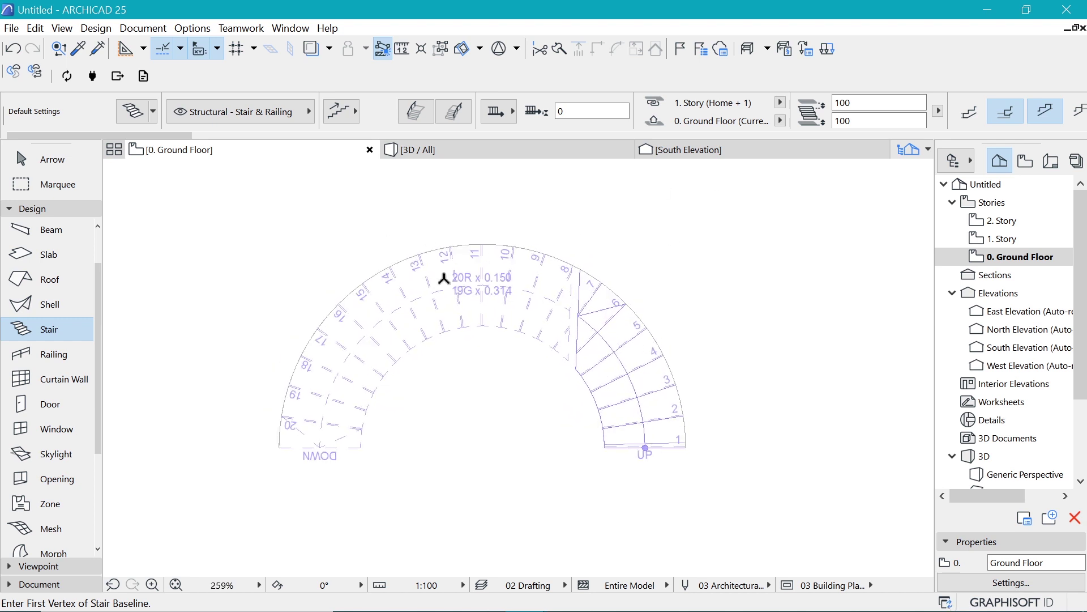
{"action": "left_click", "coordinate": [428, 152]}
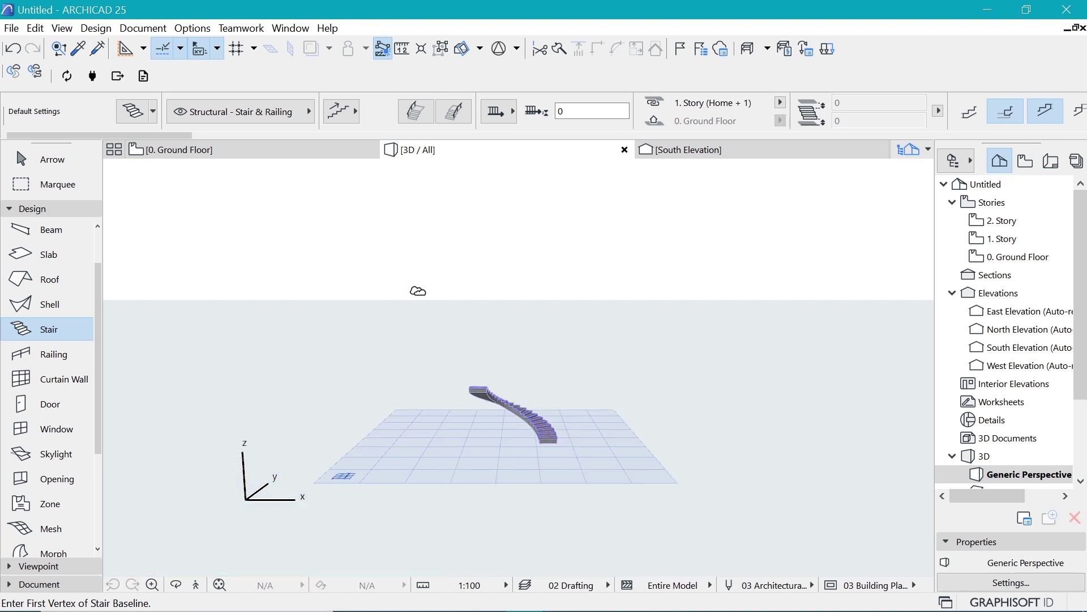
{"action": "scroll", "coordinate": [519, 402], "scroll_direction": "up", "scroll_amount": 5}
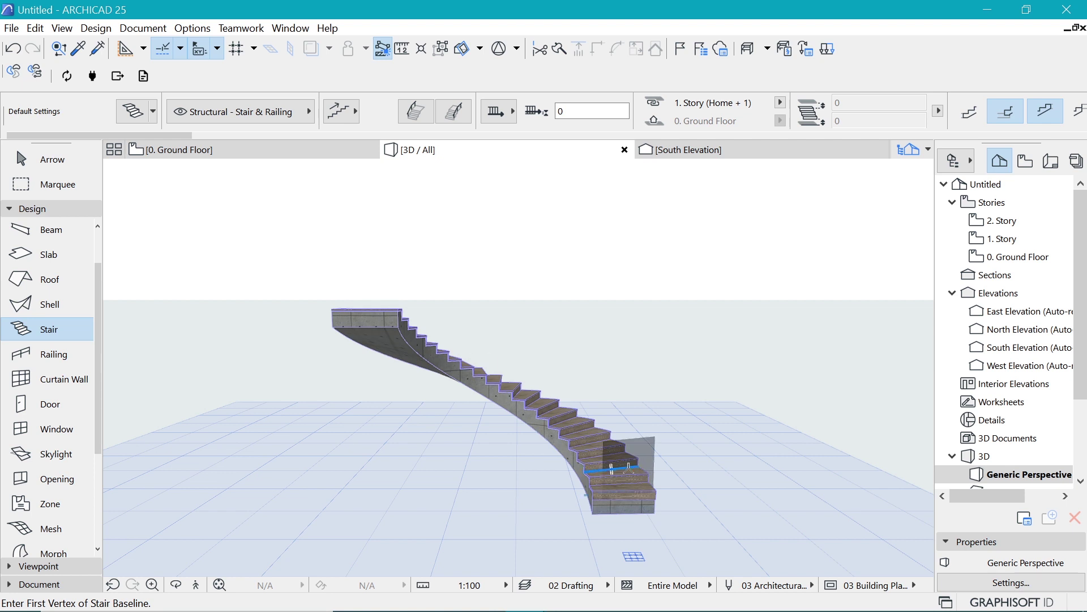
{"action": "scroll", "coordinate": [613, 425], "scroll_direction": "up", "scroll_amount": 2}
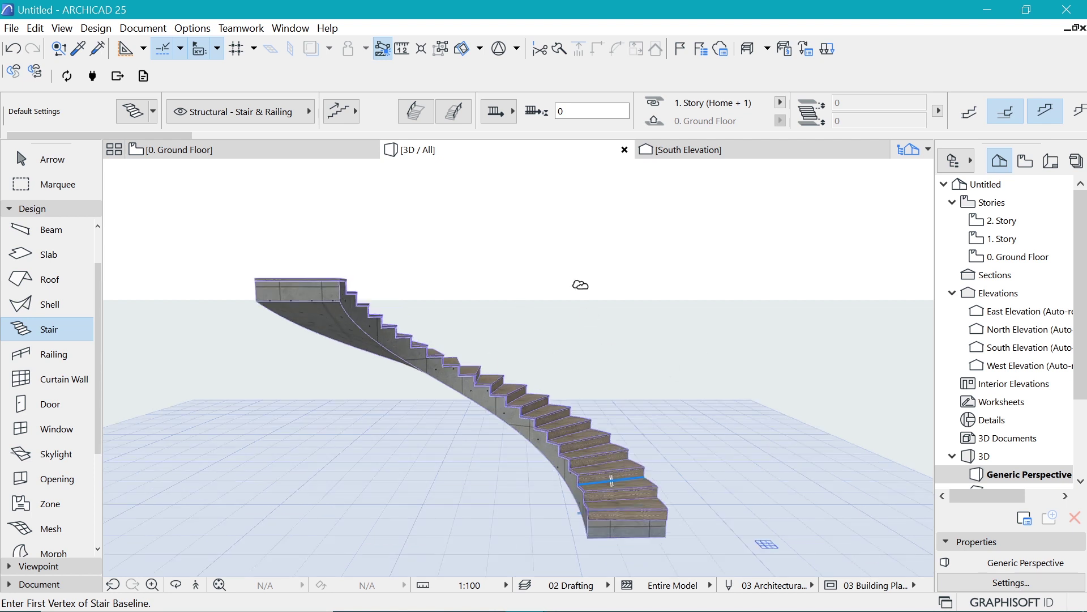
- Remove the handrail, balusters, bottom rail and inner posts from the default railing segment, leaving only the toprail
{"action": "left_click", "coordinate": [36, 354]}
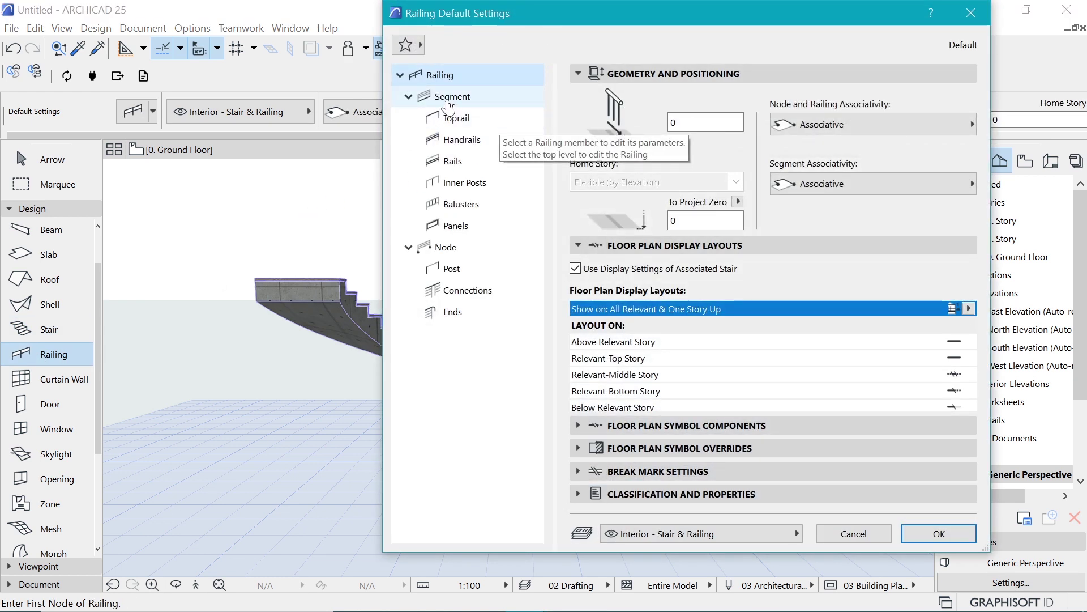
{"action": "left_click", "coordinate": [452, 98]}
{"action": "left_click", "coordinate": [854, 100]}
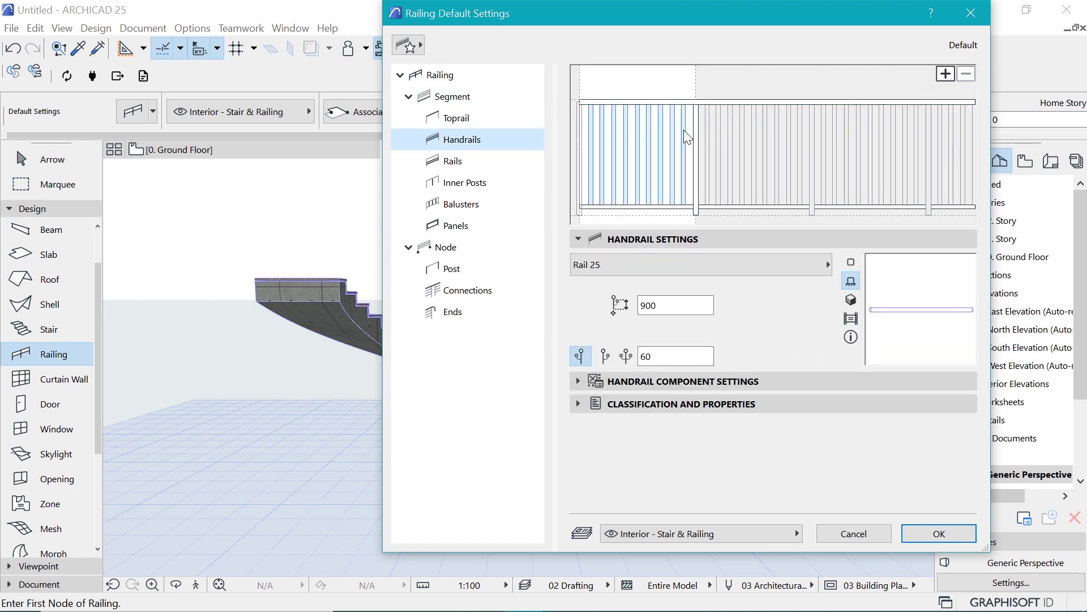
{"action": "left_click", "coordinate": [687, 147]}
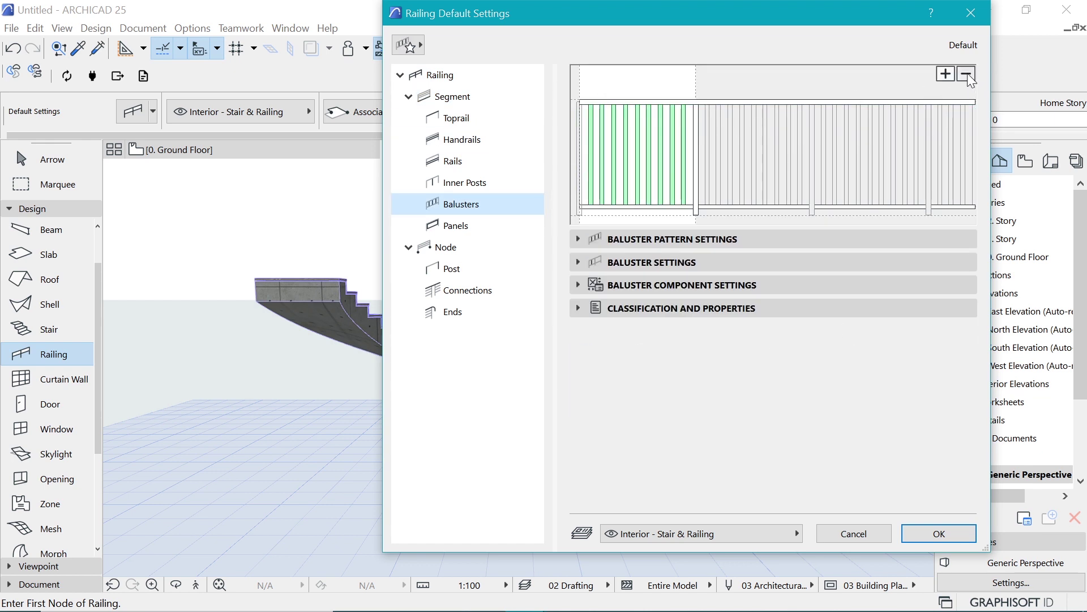
{"action": "left_click", "coordinate": [967, 73]}
{"action": "left_click", "coordinate": [689, 213]}
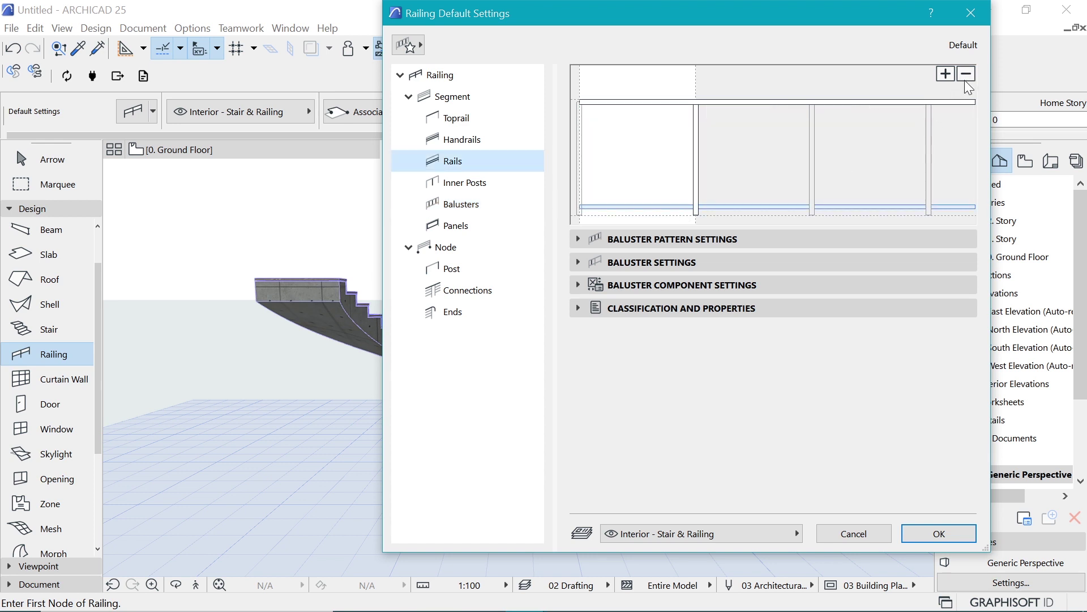
{"action": "left_click", "coordinate": [697, 146]}
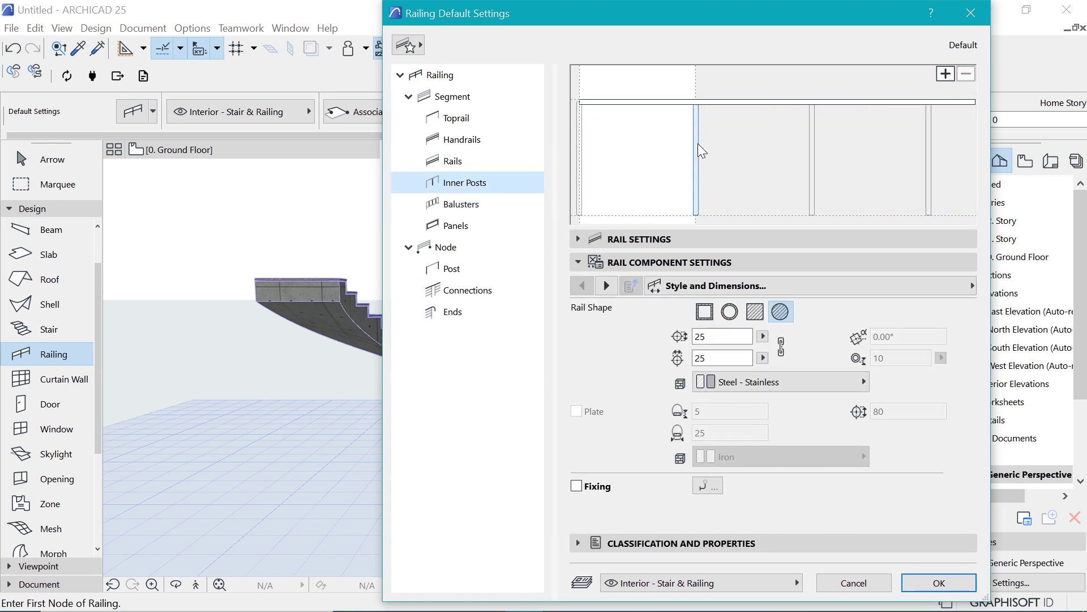
{"action": "left_click", "coordinate": [967, 73]}
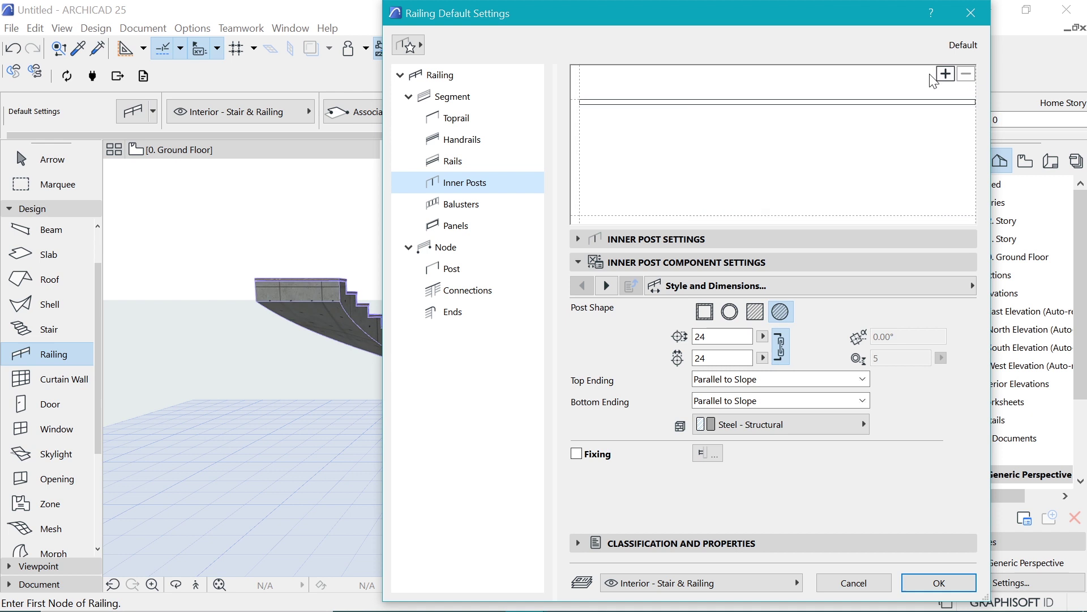
- Change the default toprail to Profiled Rail 25 with the Rail Wood on Steel profile and apply the railing settings
{"action": "left_click", "coordinate": [689, 103]}
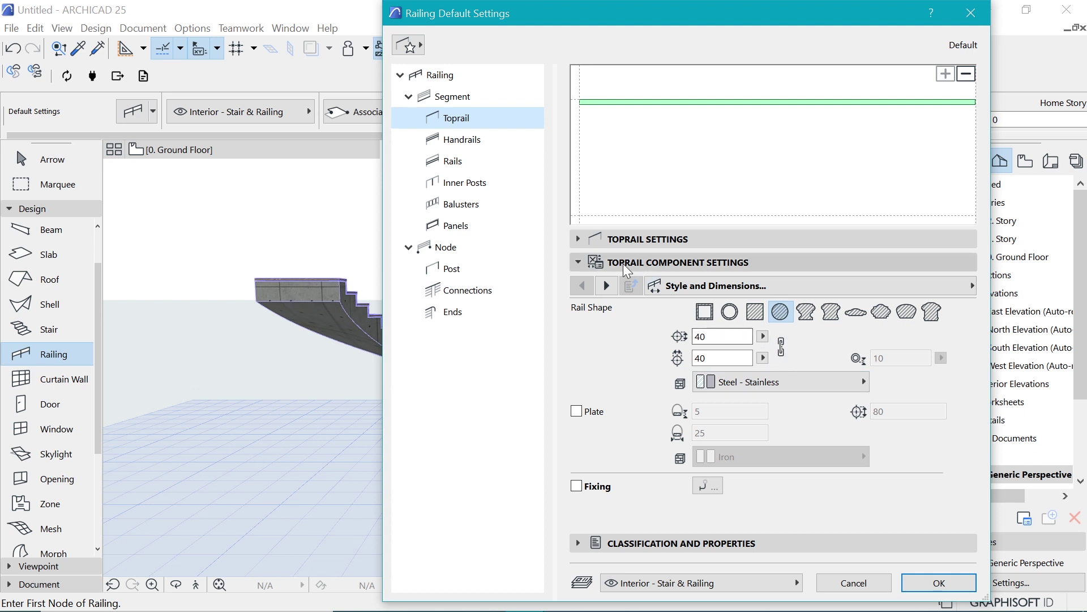
{"action": "left_click", "coordinate": [634, 239]}
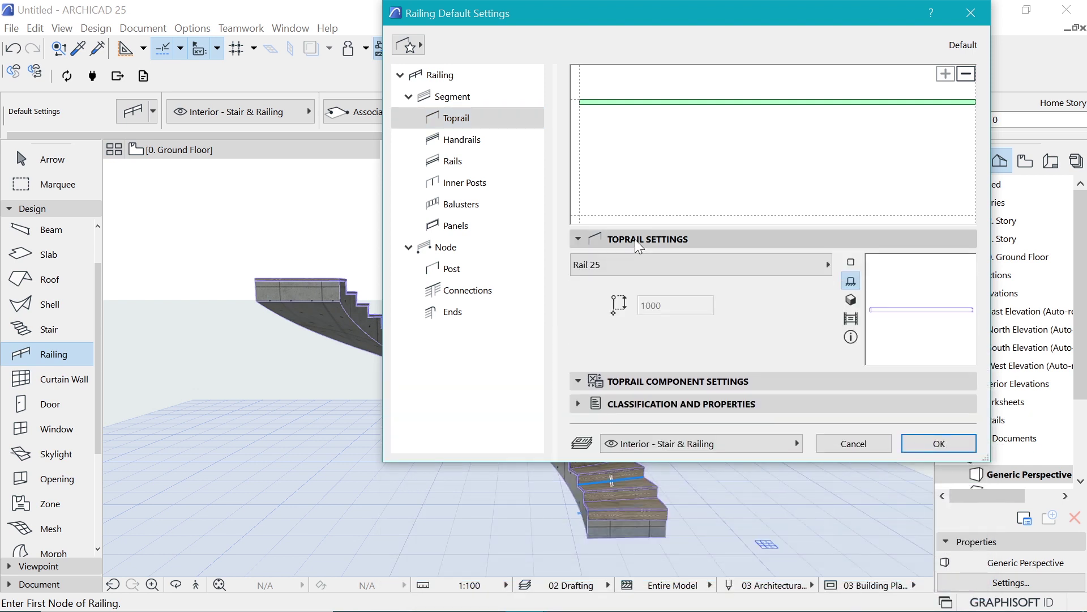
{"action": "left_click", "coordinate": [756, 266]}
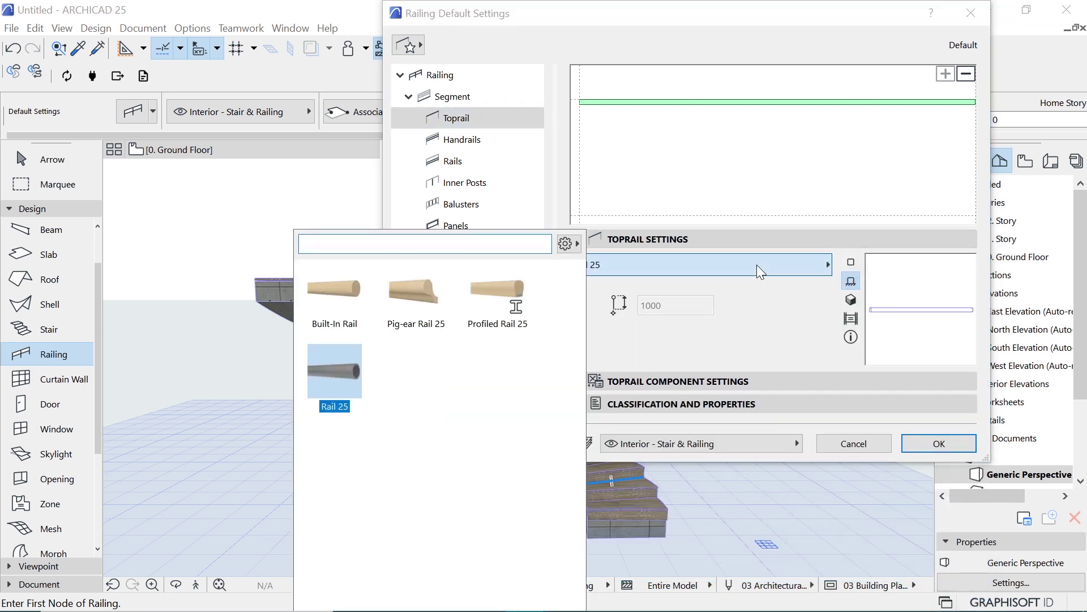
{"action": "left_click", "coordinate": [512, 313]}
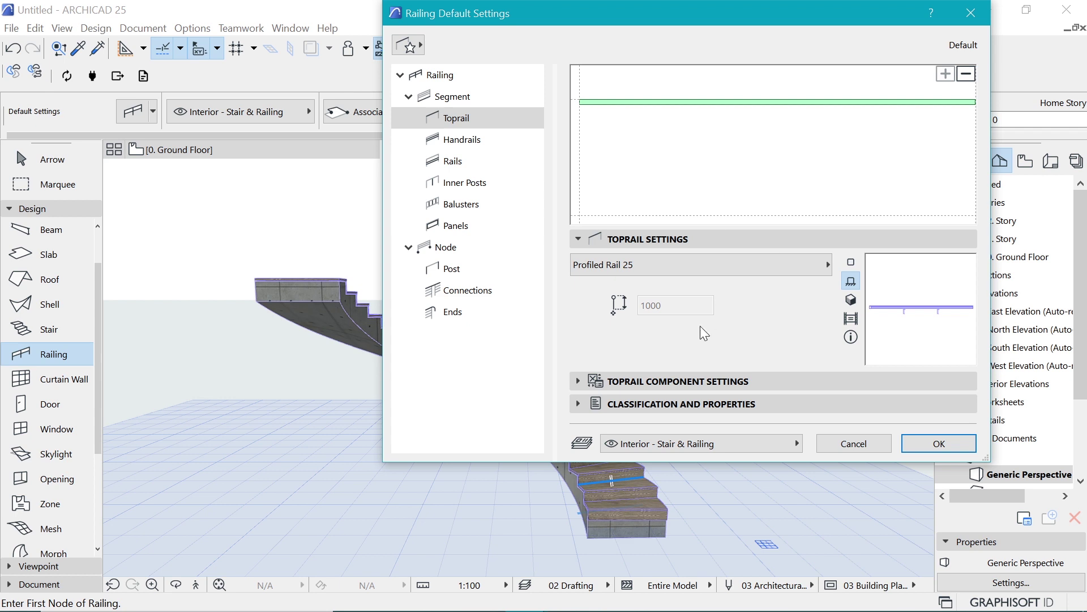
{"action": "left_click", "coordinate": [665, 381]}
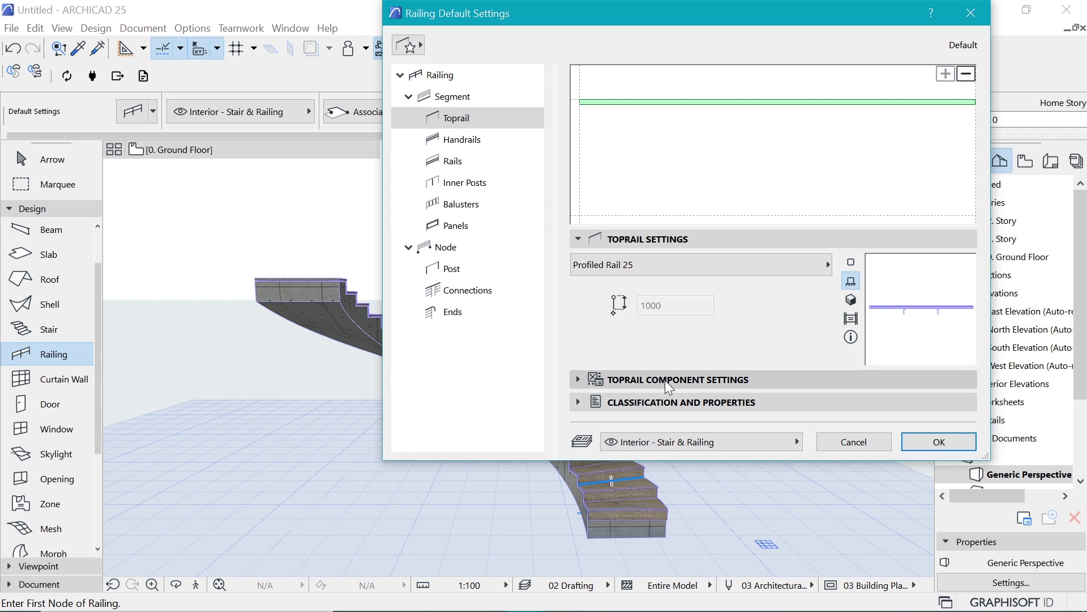
{"action": "left_click", "coordinate": [757, 314]}
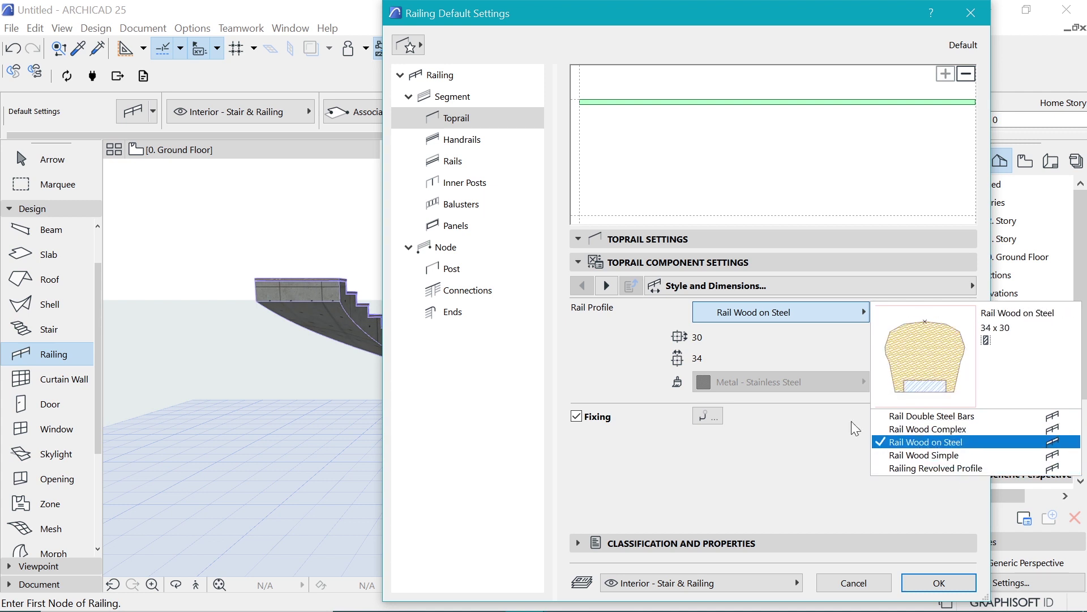
{"action": "left_click", "coordinate": [777, 350]}
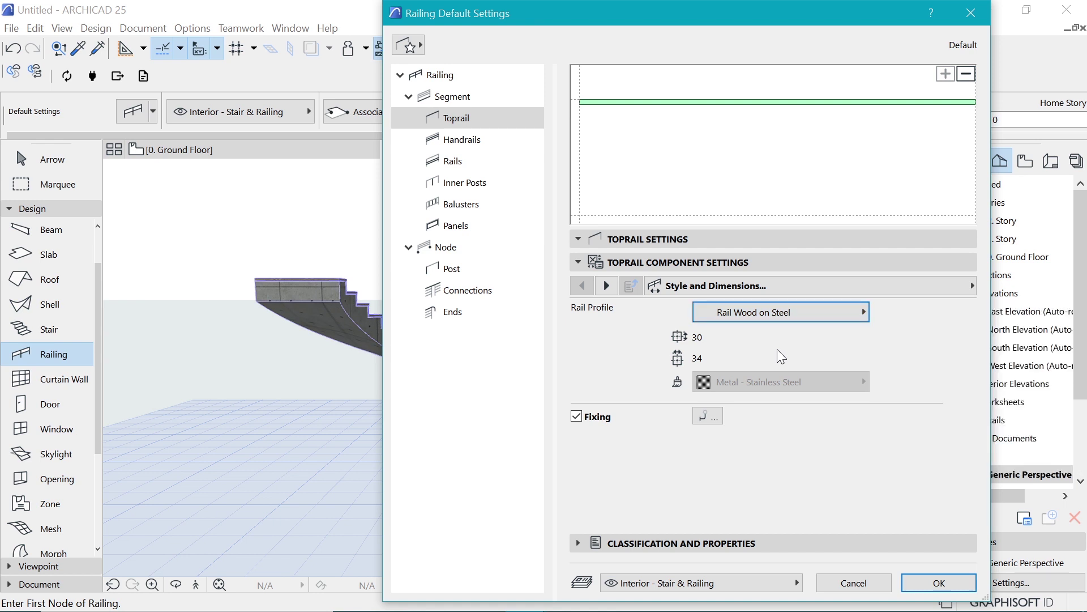
{"action": "left_click", "coordinate": [928, 581]}
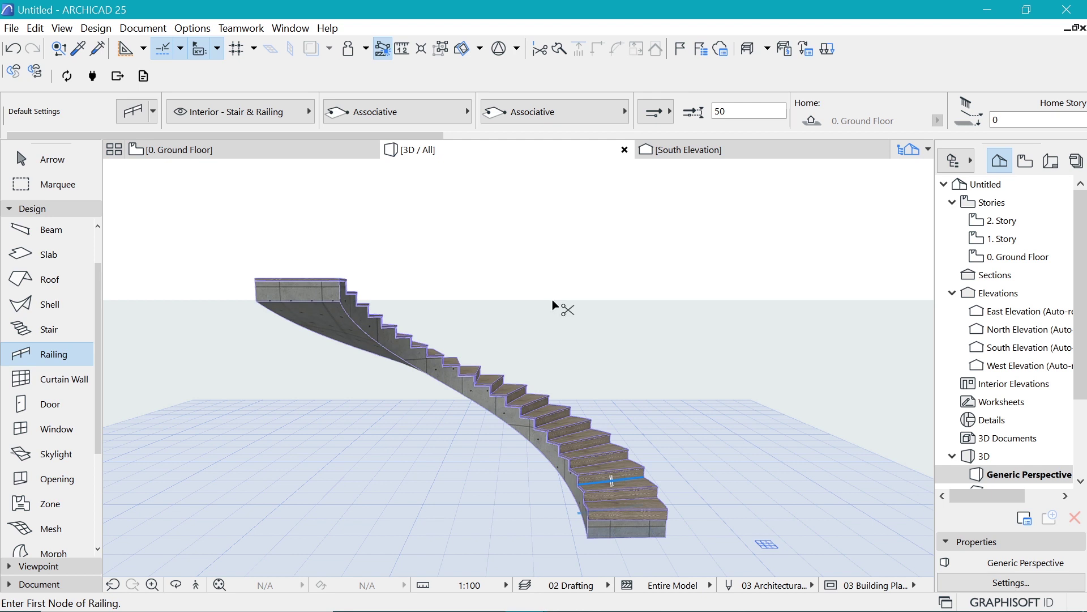
- Set the node post to None in the railing default settings and apply the change
{"action": "key", "text": "ctrl+t"}
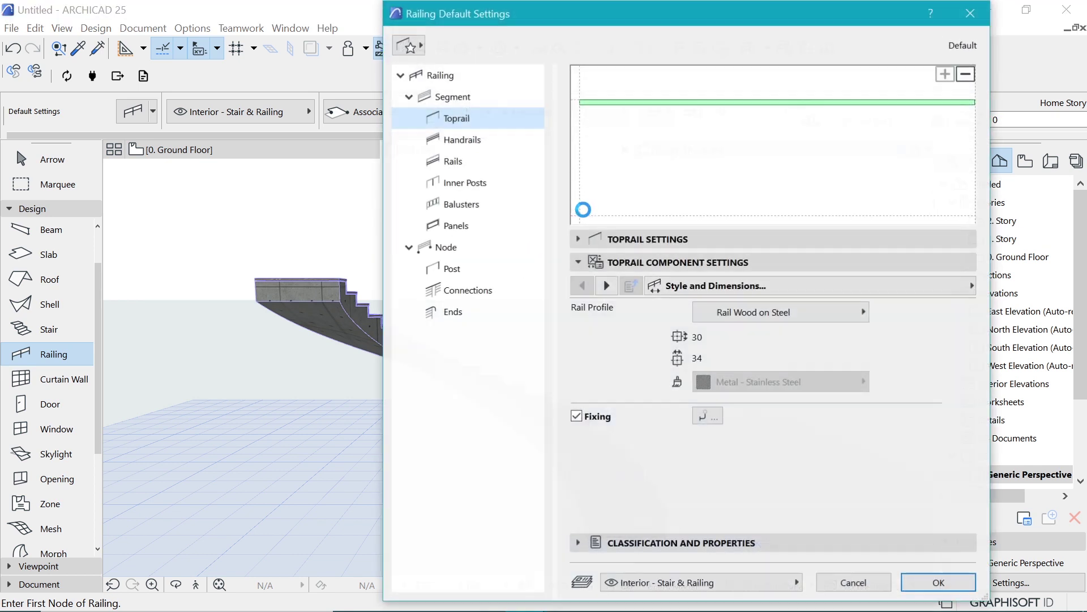
{"action": "left_click", "coordinate": [448, 269]}
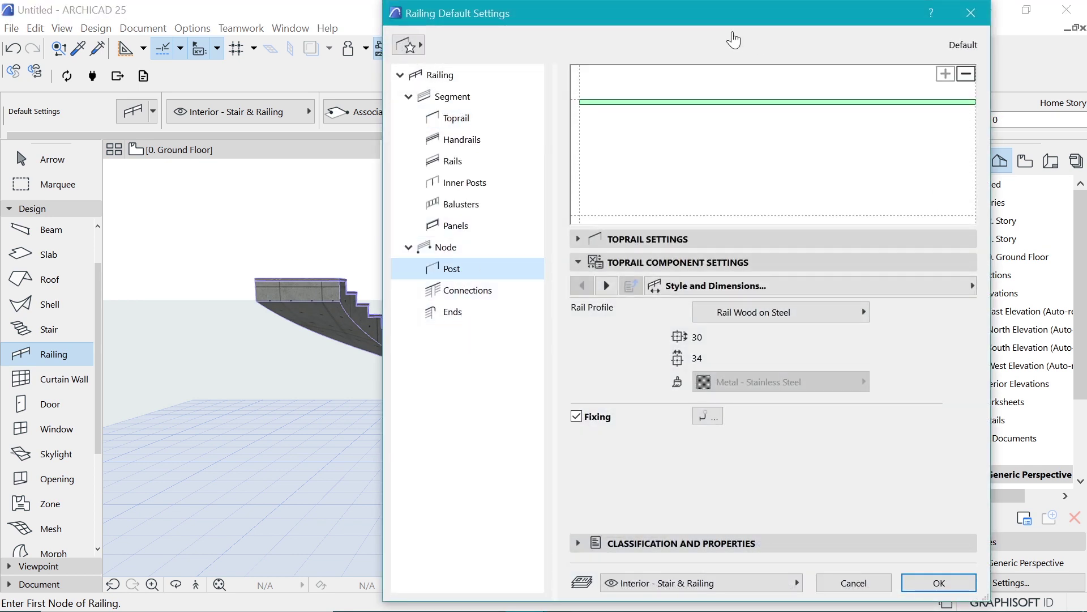
{"action": "left_click", "coordinate": [708, 98]}
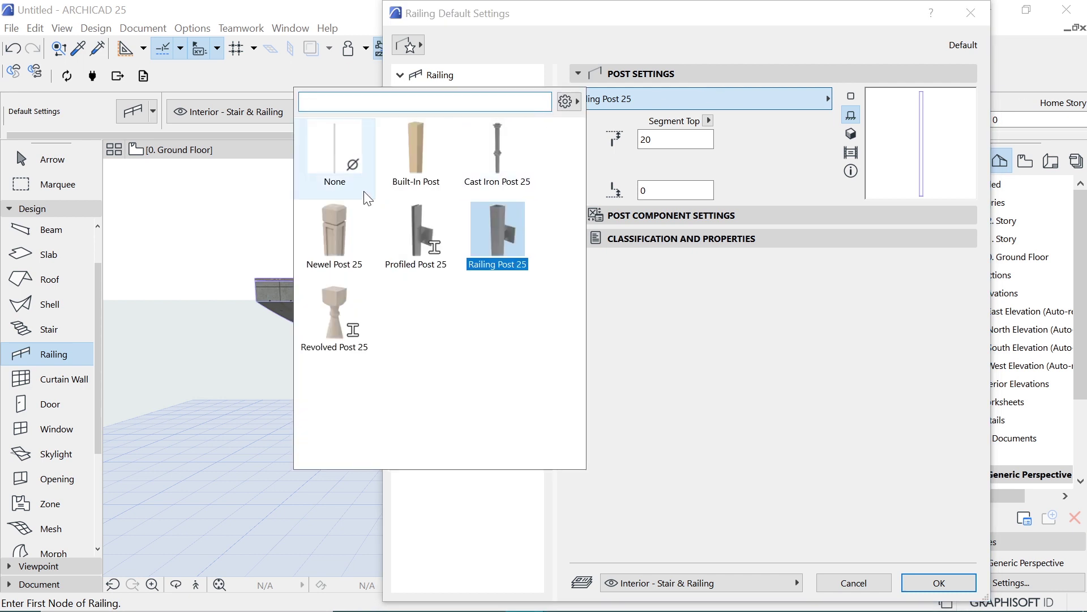
{"action": "left_click", "coordinate": [352, 161]}
{"action": "left_click", "coordinate": [342, 164]}
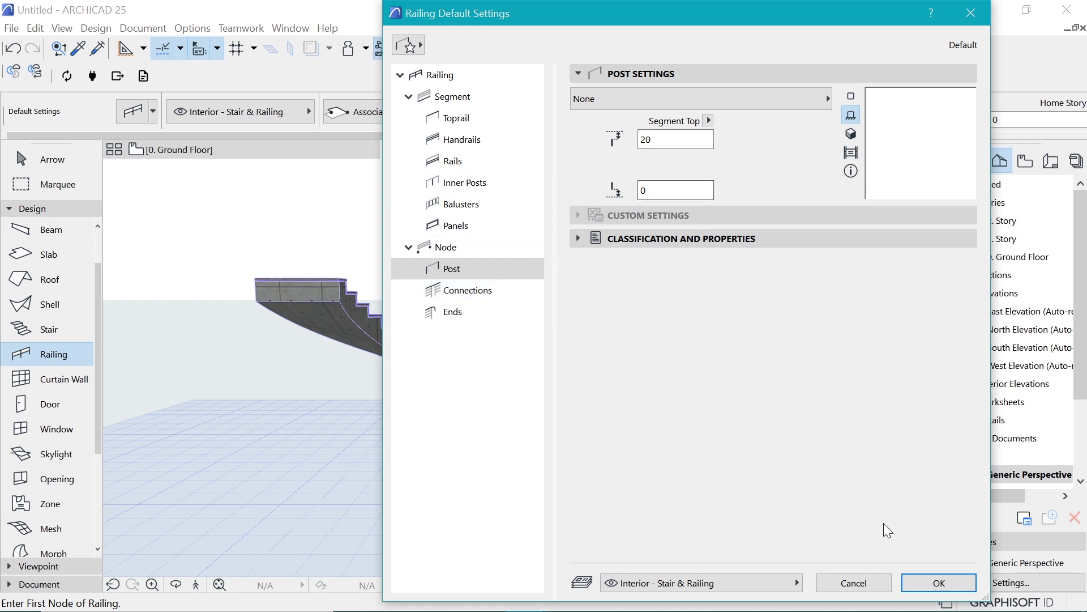
{"action": "left_click", "coordinate": [938, 583]}
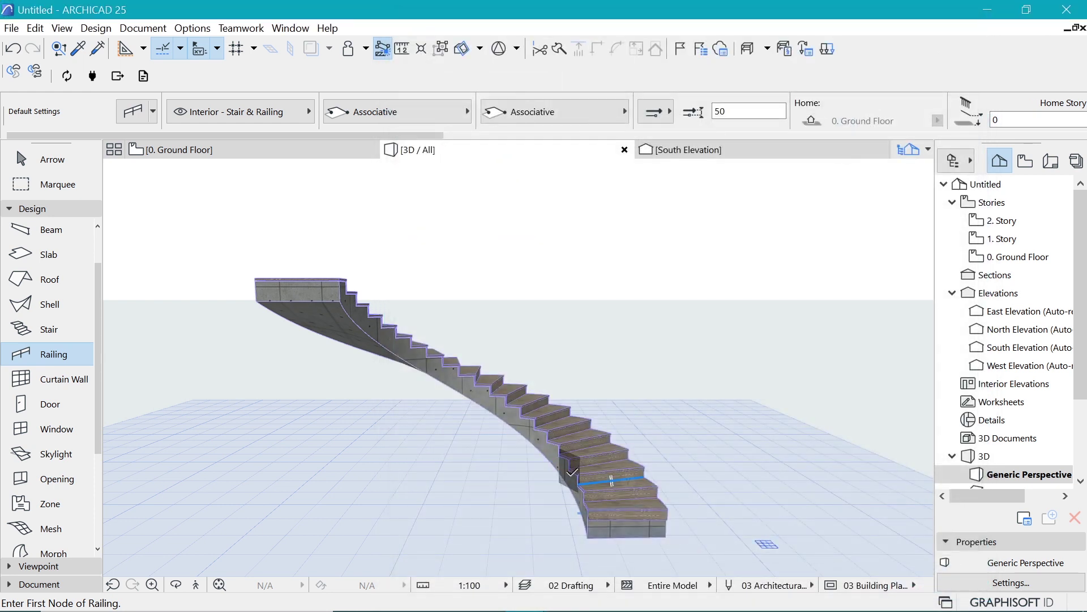
- Place the toprail railing along the stair's inner edge and stretch its upper end back from the landing to the top step's corner
{"action": "left_click", "coordinate": [592, 503]}
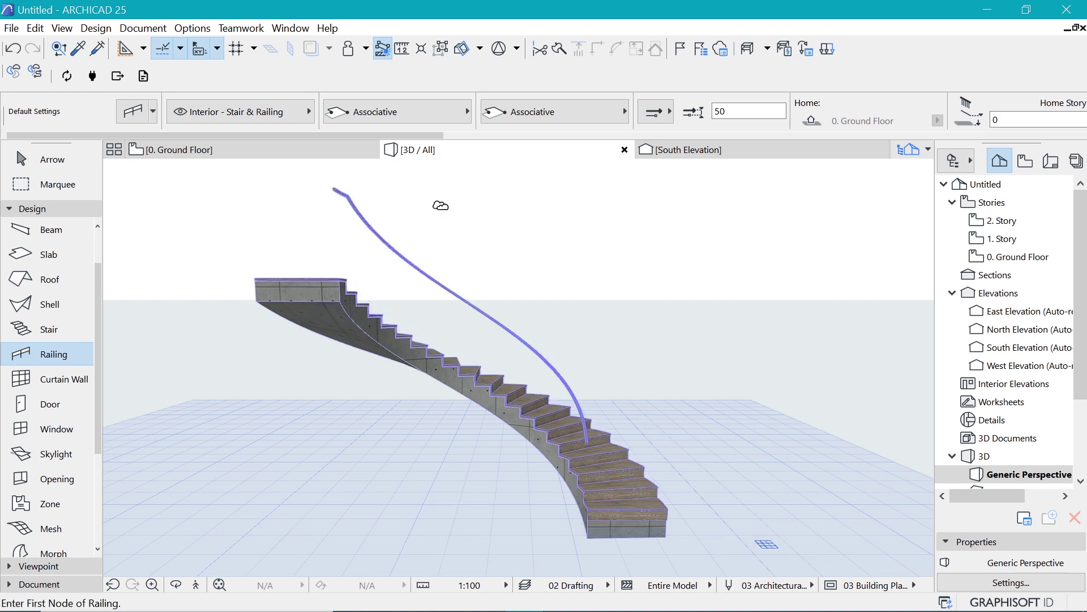
{"action": "scroll", "coordinate": [340, 198], "scroll_direction": "up", "scroll_amount": 3}
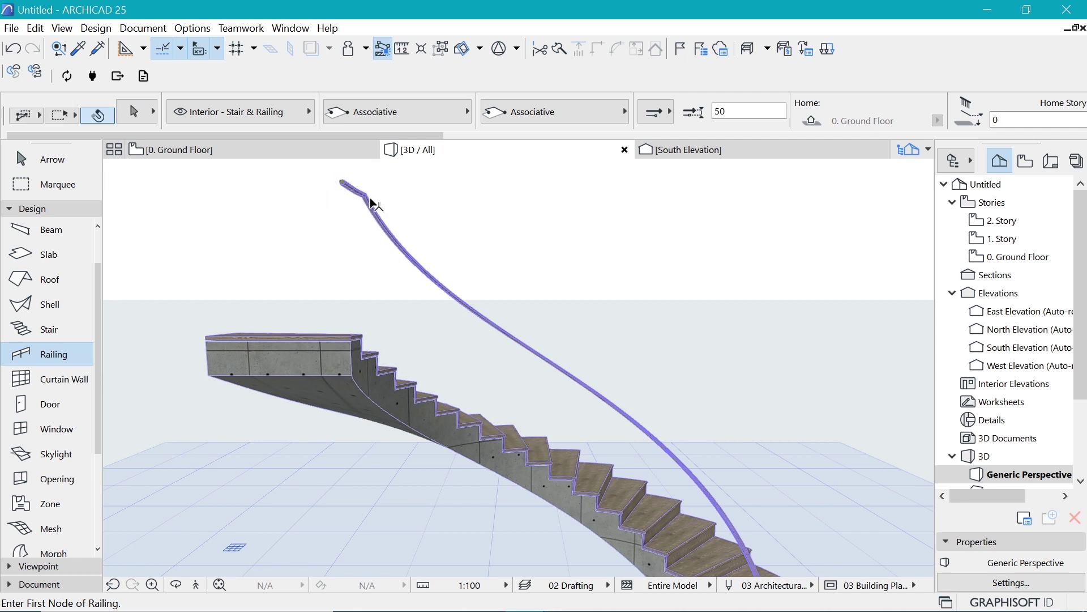
{"action": "left_click", "coordinate": [372, 198], "text": "shift"}
{"action": "scroll", "coordinate": [368, 298], "scroll_direction": "up", "scroll_amount": 4}
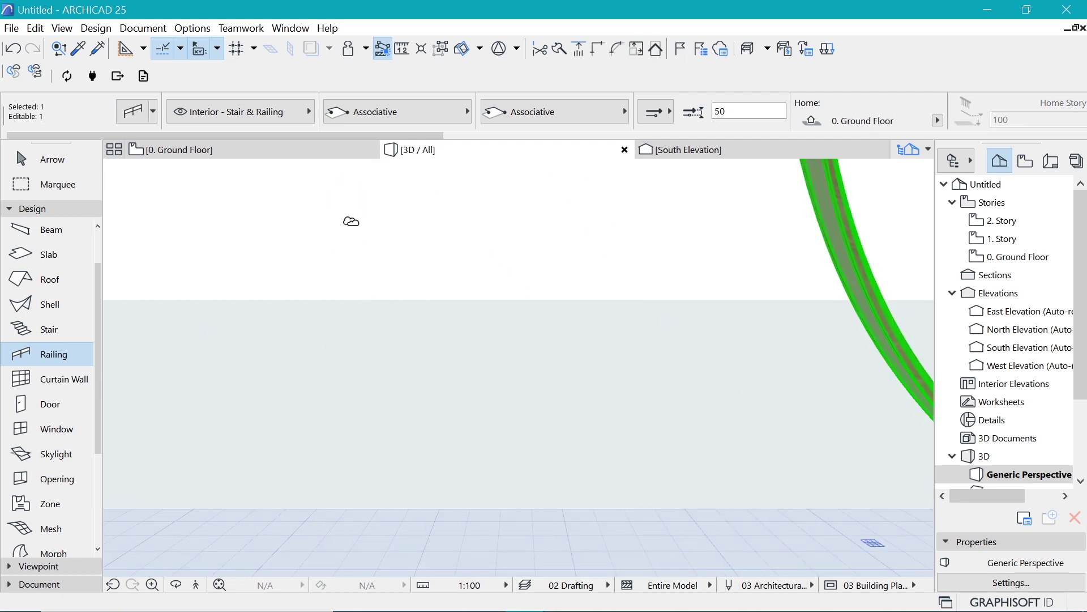
{"action": "scroll", "coordinate": [351, 221], "scroll_direction": "down", "scroll_amount": 4}
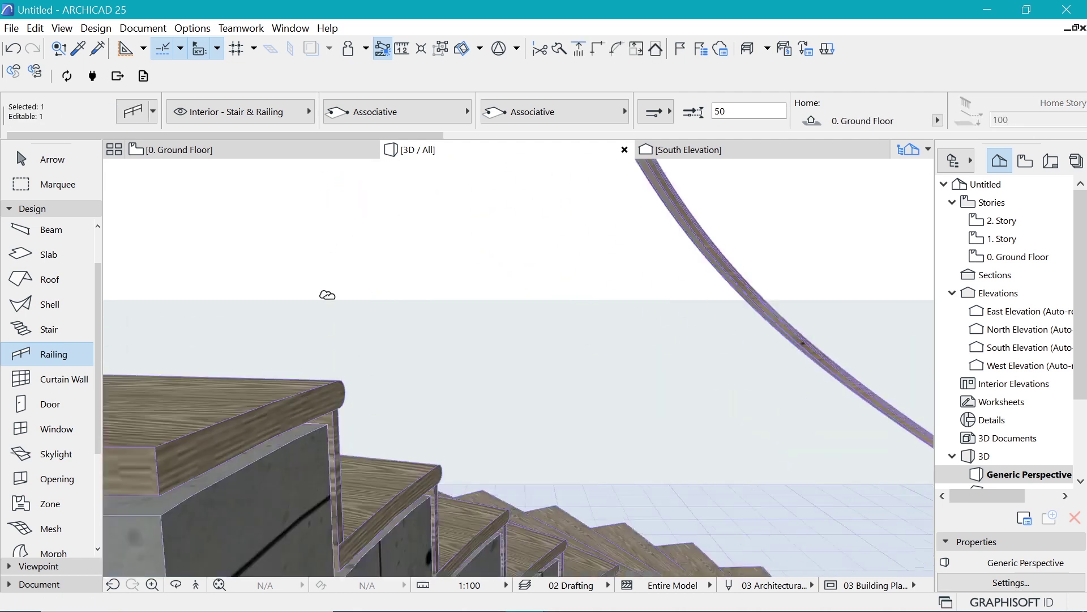
{"action": "left_click", "coordinate": [155, 445]}
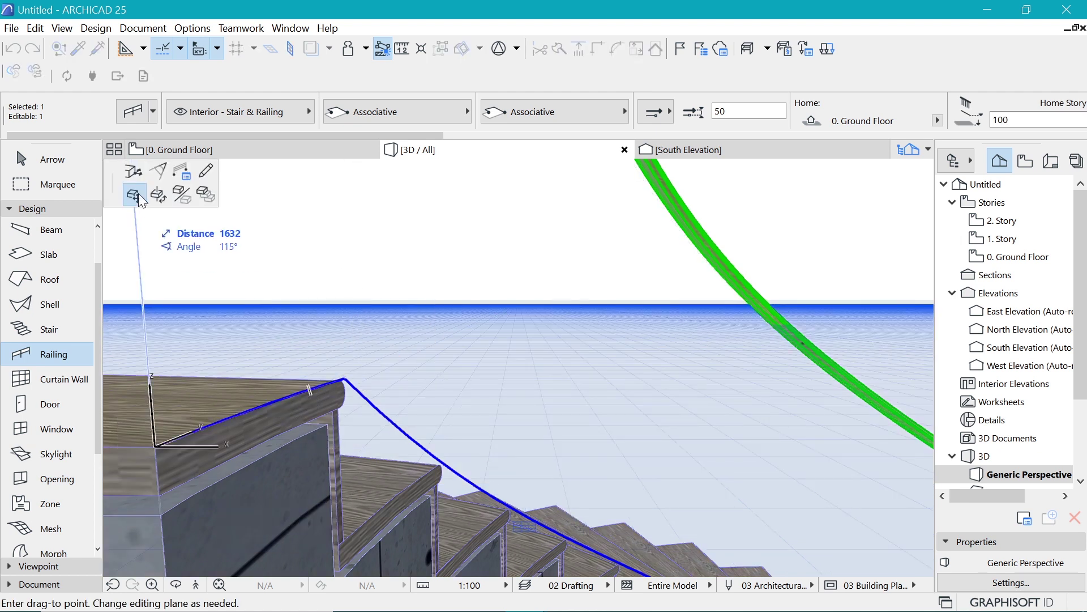
{"action": "left_click", "coordinate": [133, 171]}
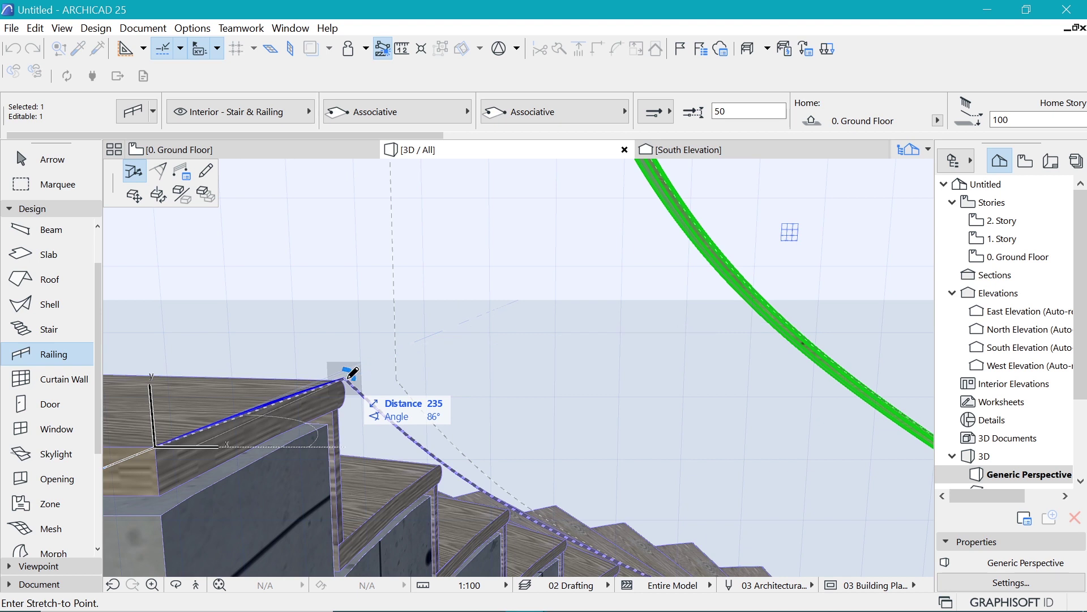
{"action": "left_click", "coordinate": [346, 378]}
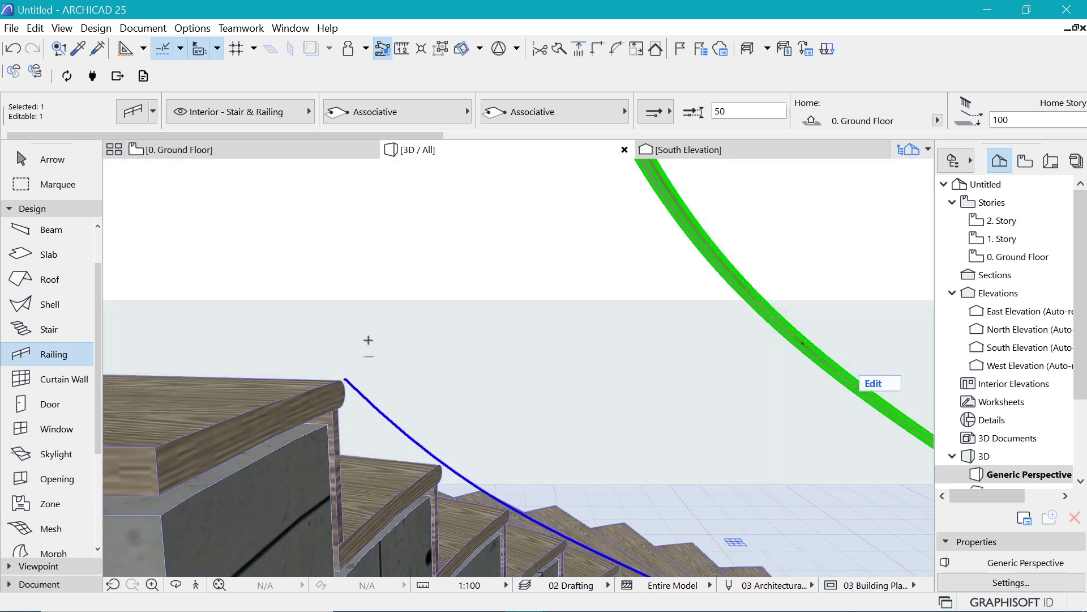
- Stretch the railing's upper end node onto the adjacent corner node at the top step and deselect the railing
{"action": "scroll", "coordinate": [367, 340], "scroll_direction": "up", "scroll_amount": 3}
{"action": "left_click", "coordinate": [322, 474]}
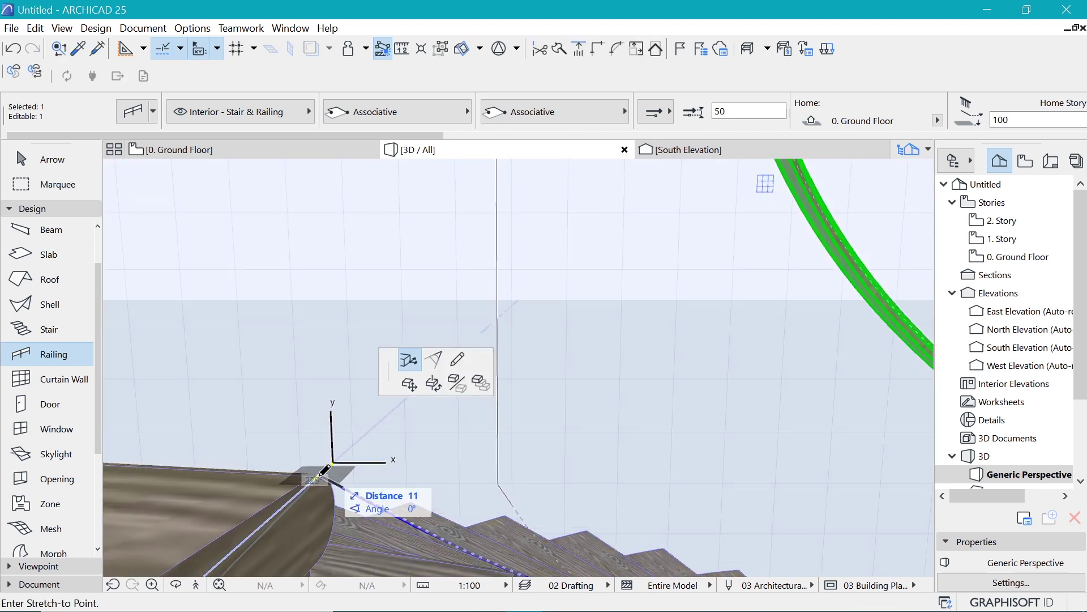
{"action": "left_click", "coordinate": [330, 463]}
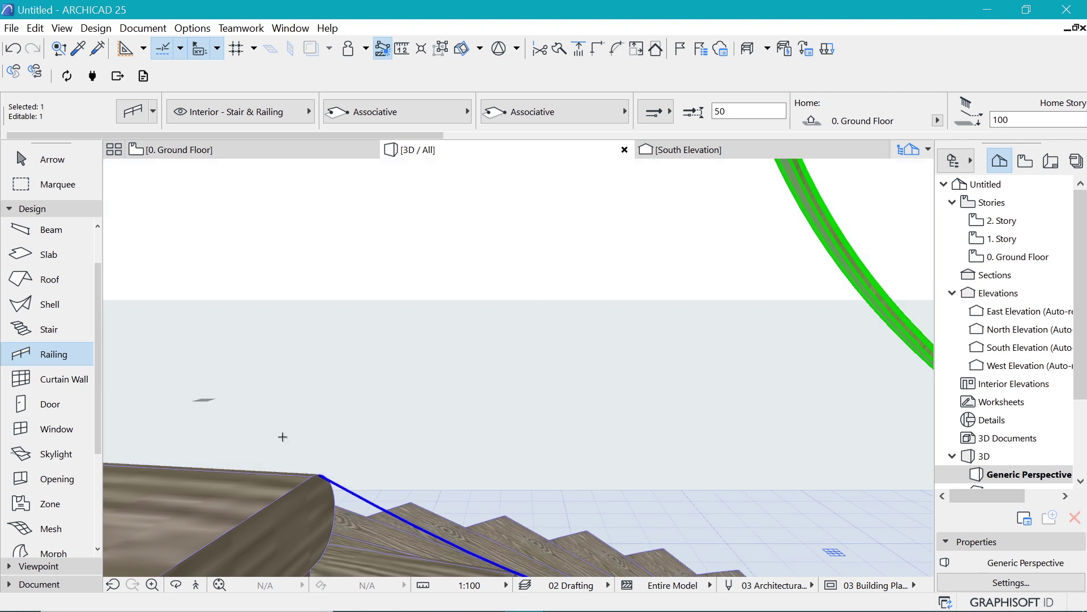
{"action": "scroll", "coordinate": [389, 399], "scroll_direction": "down", "scroll_amount": 5}
{"action": "scroll", "coordinate": [378, 427], "scroll_direction": "up", "scroll_amount": 5}
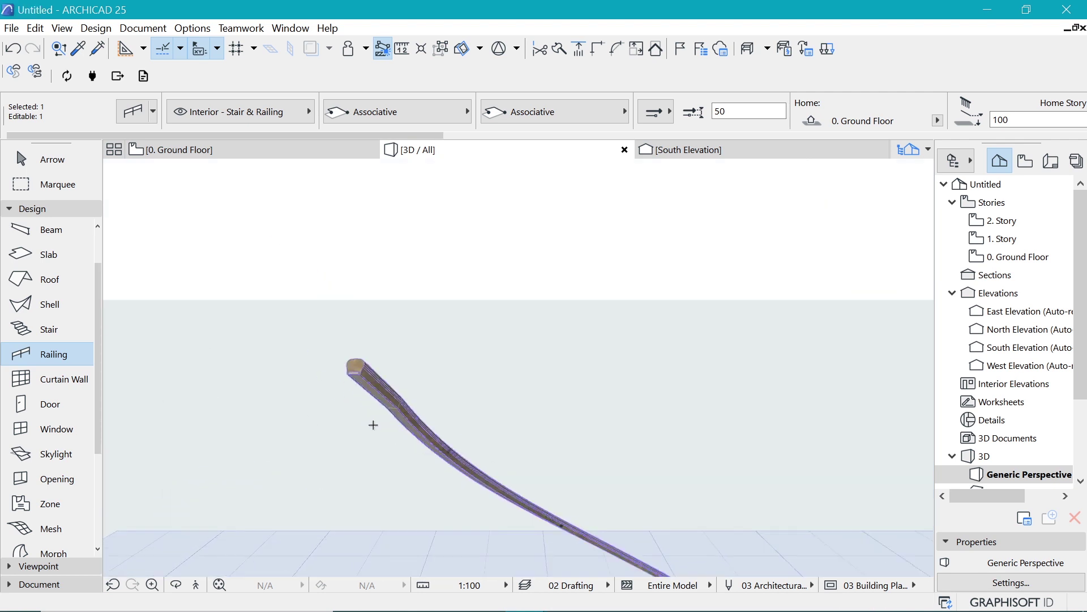
{"action": "scroll", "coordinate": [207, 295], "scroll_direction": "down", "scroll_amount": 5}
{"action": "scroll", "coordinate": [208, 295], "scroll_direction": "down", "scroll_amount": 4}
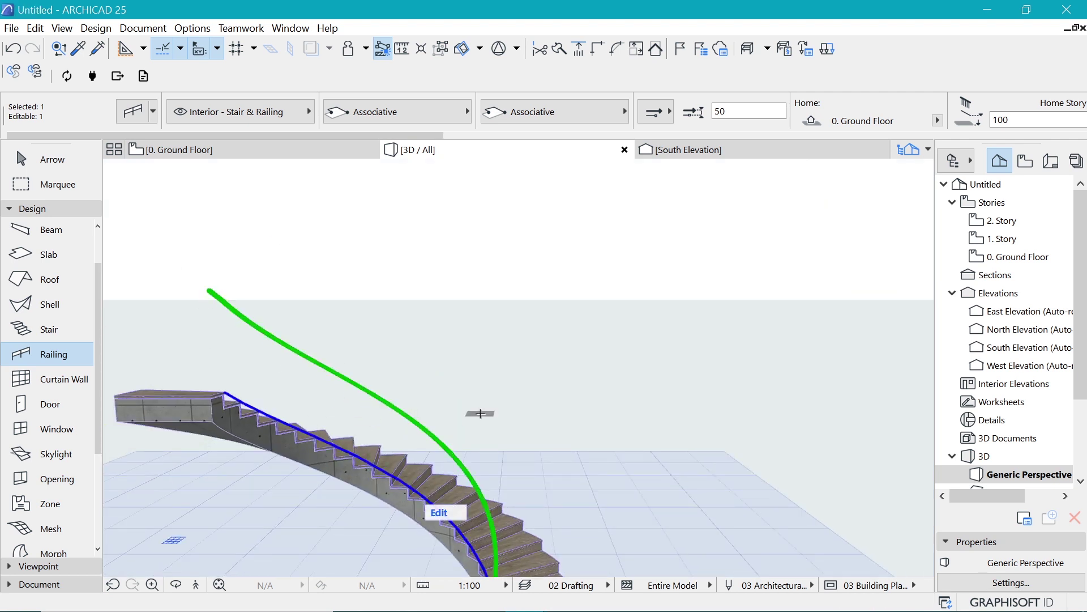
{"action": "key", "text": "Escape"}
{"action": "scroll", "coordinate": [237, 276], "scroll_direction": "up", "scroll_amount": 1}
{"action": "middle_click_drag", "start_coordinate": [188, 313], "coordinate": [310, 267], "text": "shift"}
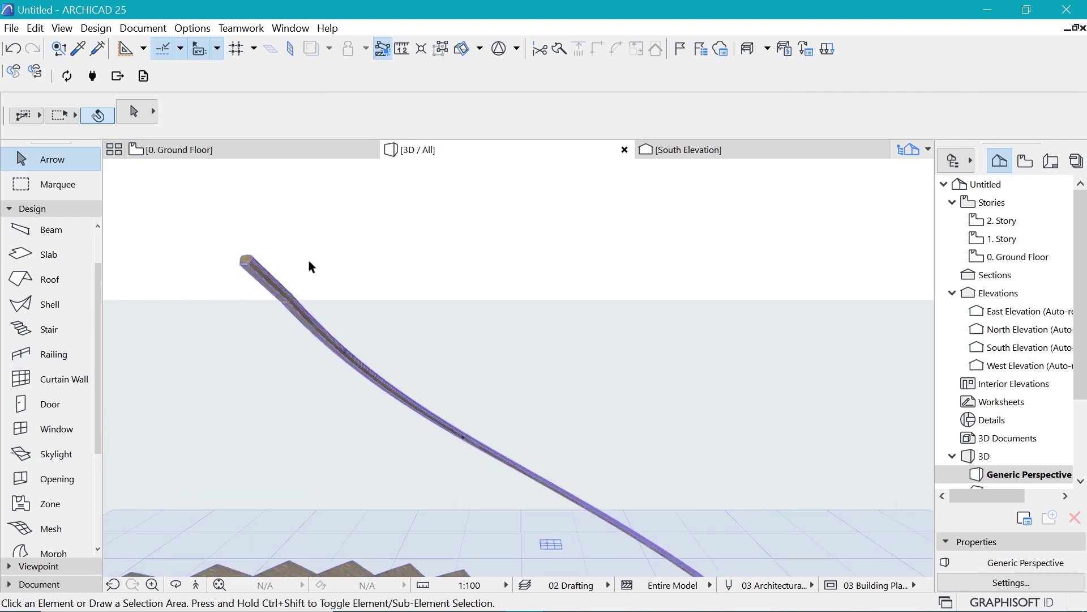
{"action": "scroll", "coordinate": [226, 259], "scroll_direction": "down", "scroll_amount": 5}
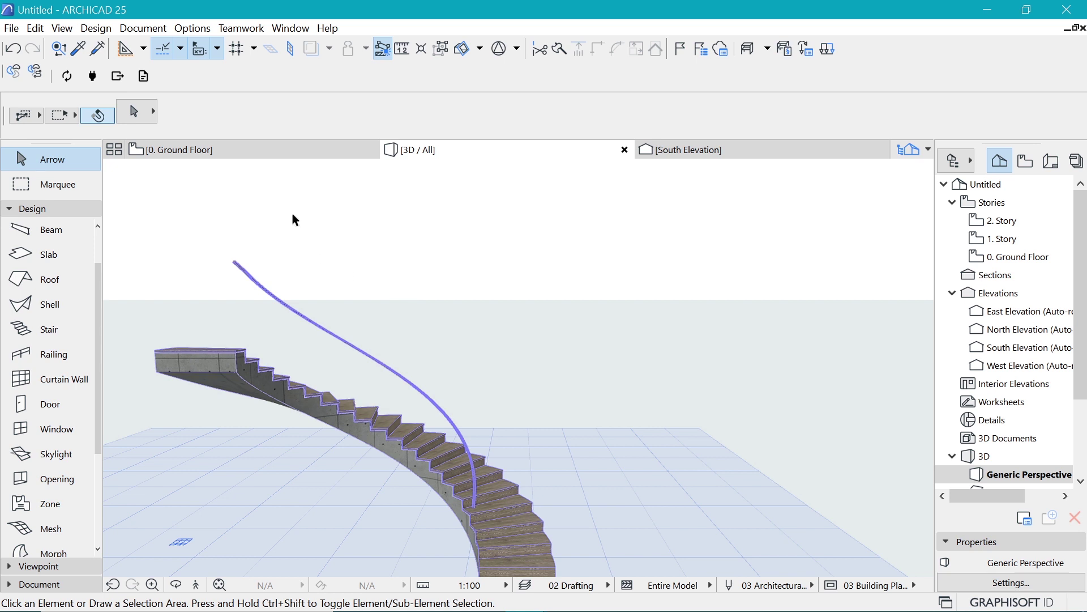
- Create a new complex profile named Slider in the Profile Manager
{"action": "left_click", "coordinate": [191, 29]}
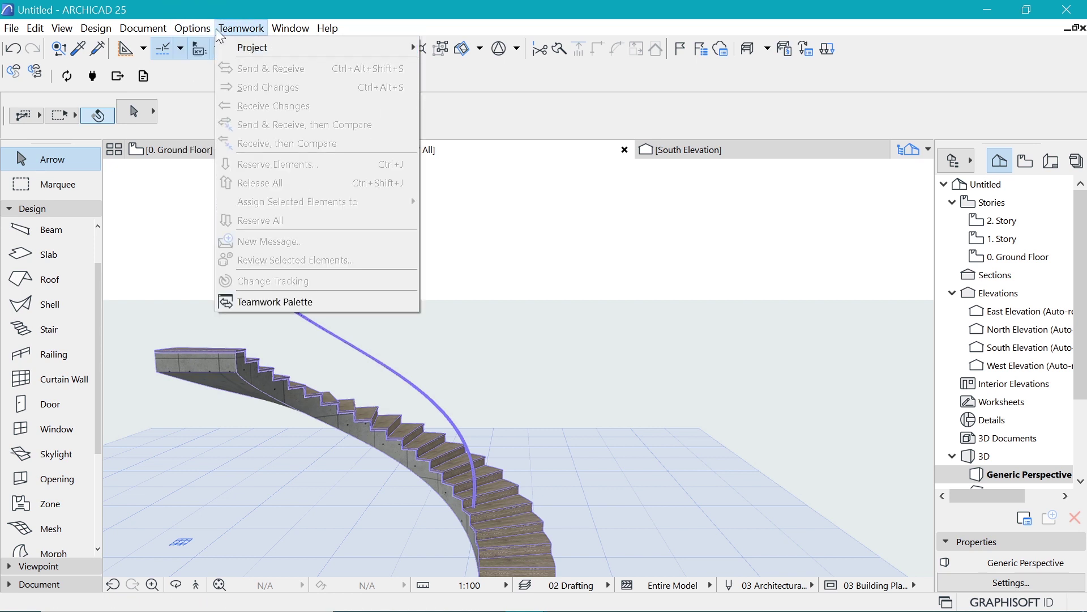
{"action": "mouse_move", "coordinate": [193, 28]}
{"action": "mouse_move", "coordinate": [272, 47]}
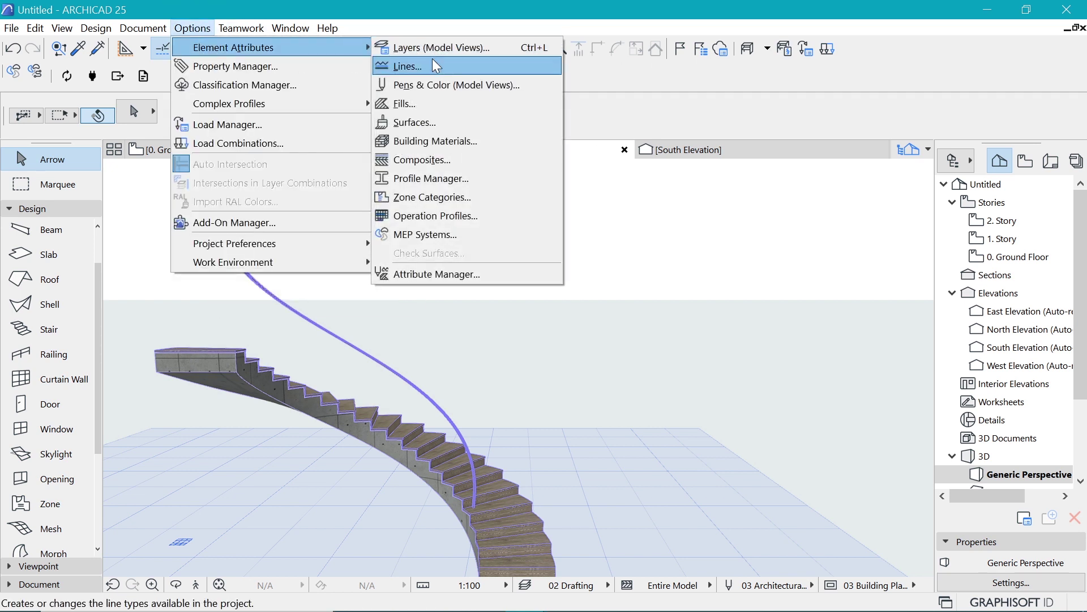
{"action": "left_click", "coordinate": [427, 185]}
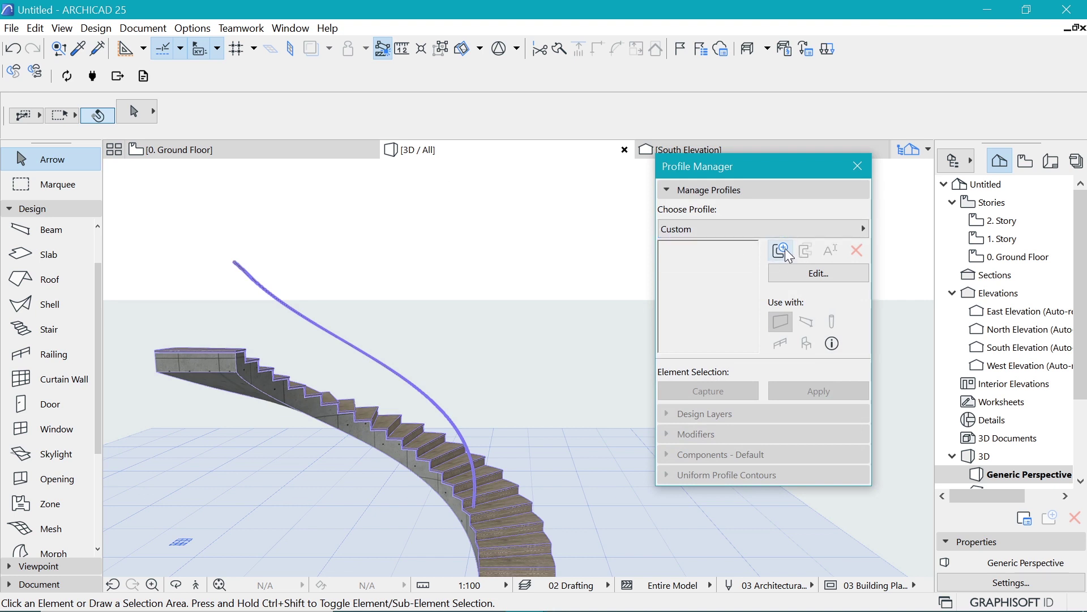
{"action": "left_click", "coordinate": [782, 250]}
{"action": "key", "text": "BackSpace"}
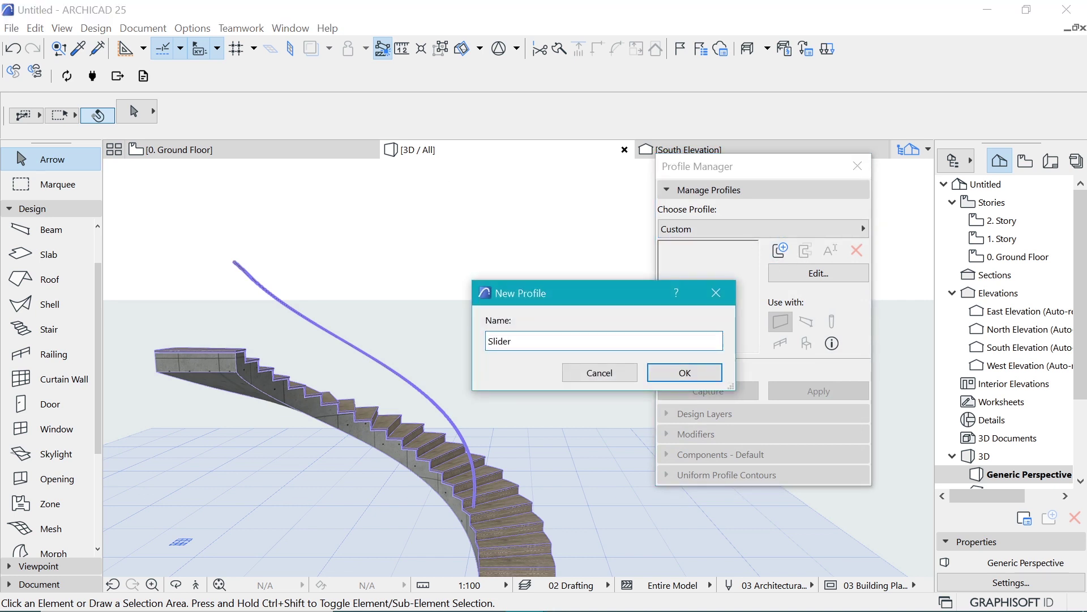
{"action": "left_click", "coordinate": [716, 374]}
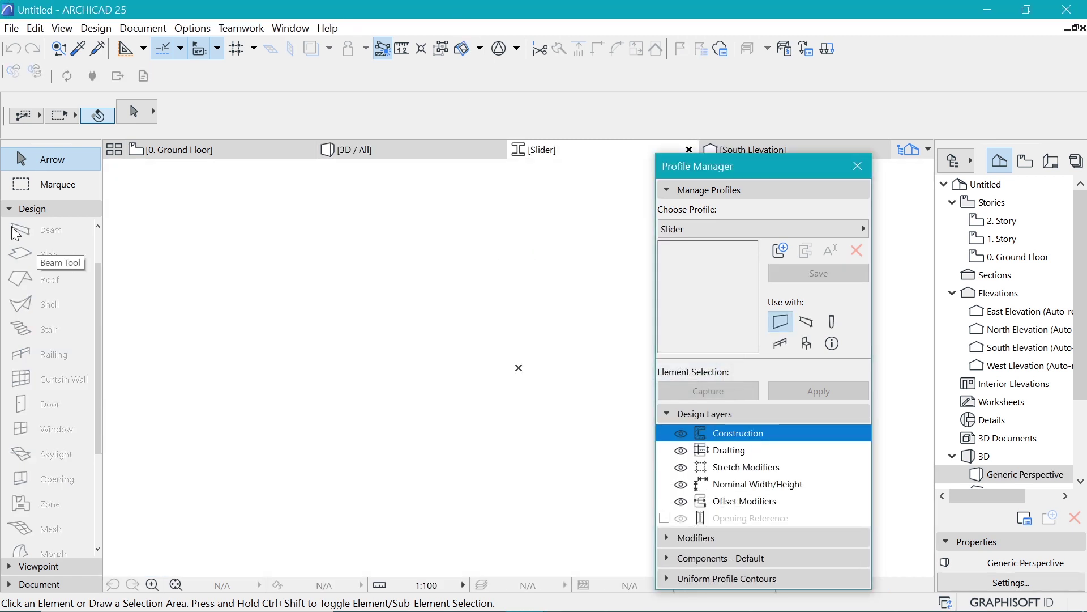
- Activate the Fill tool for the Slider profile and set its building material to Plastic - Solid
{"action": "left_click", "coordinate": [29, 209]}
{"action": "left_click", "coordinate": [39, 247]}
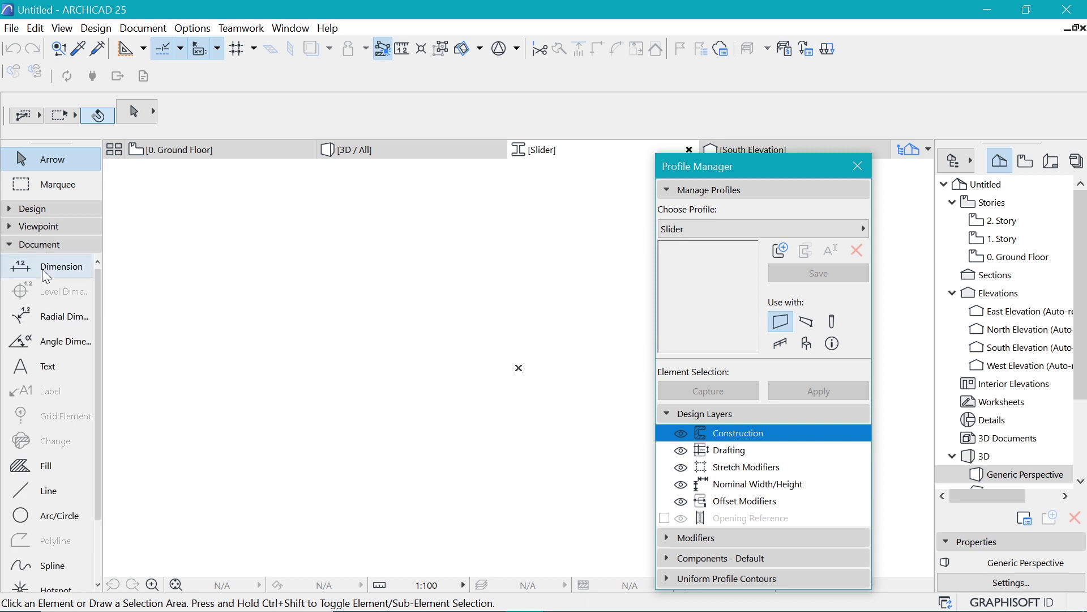
{"action": "left_click", "coordinate": [34, 466]}
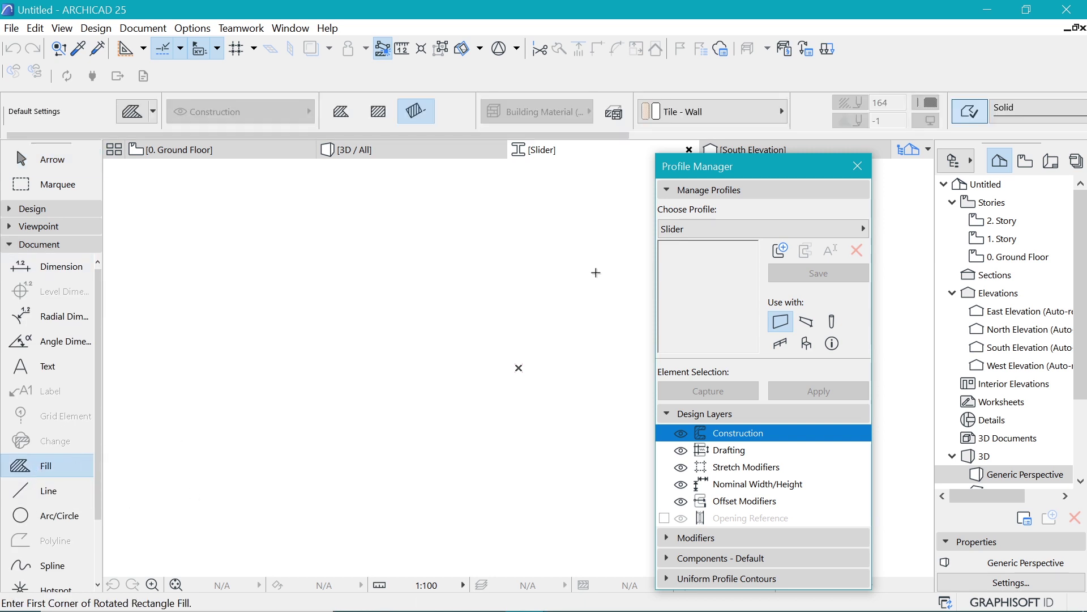
{"action": "left_click", "coordinate": [685, 108]}
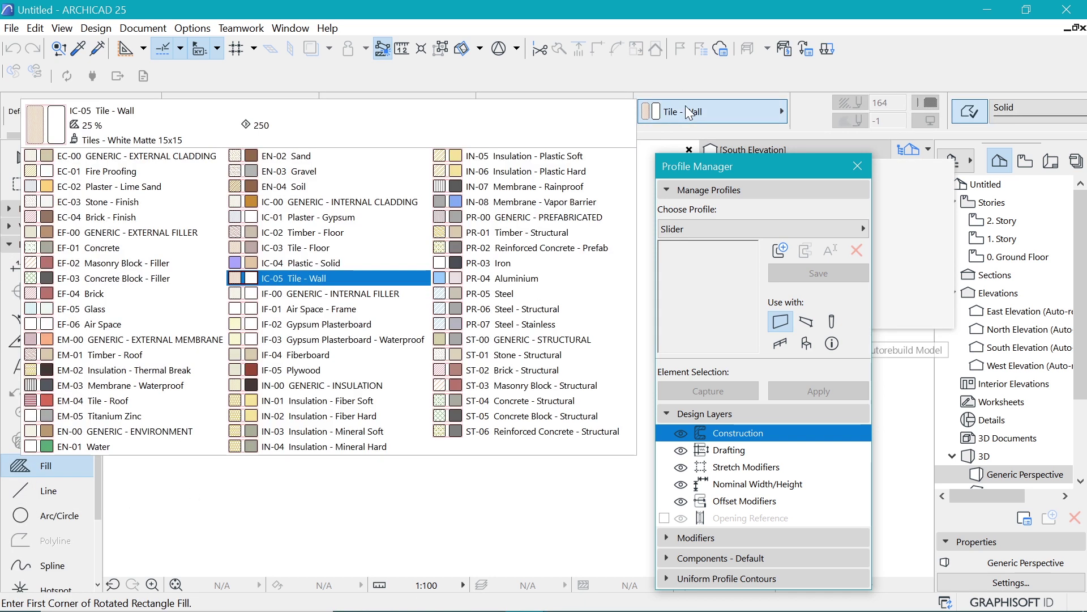
{"action": "key", "text": "p"}
{"action": "key", "text": "p"}
{"action": "key", "text": "p"}
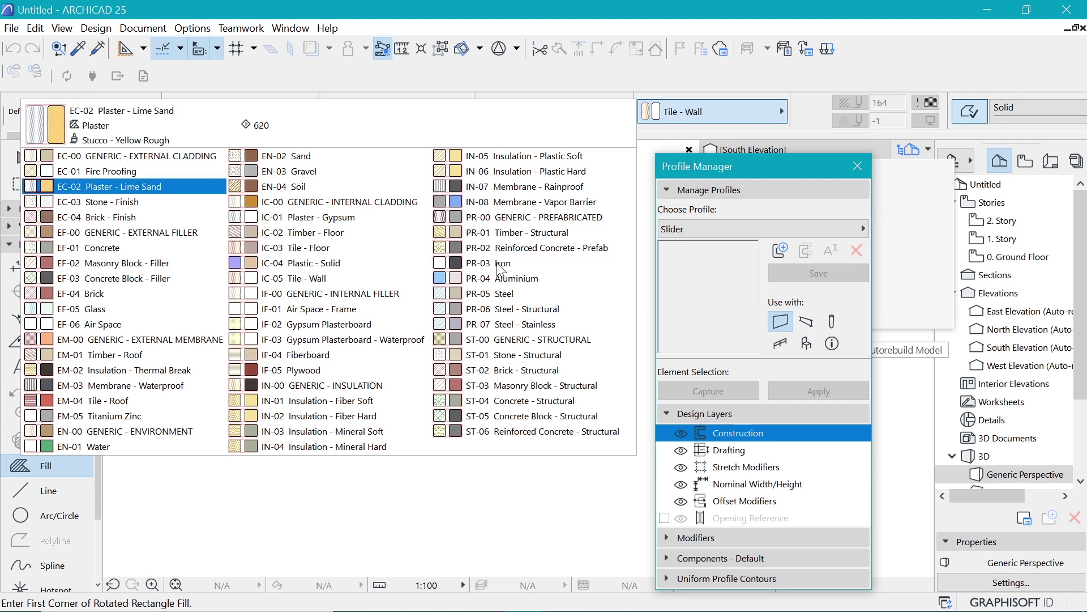
{"action": "left_click", "coordinate": [408, 259]}
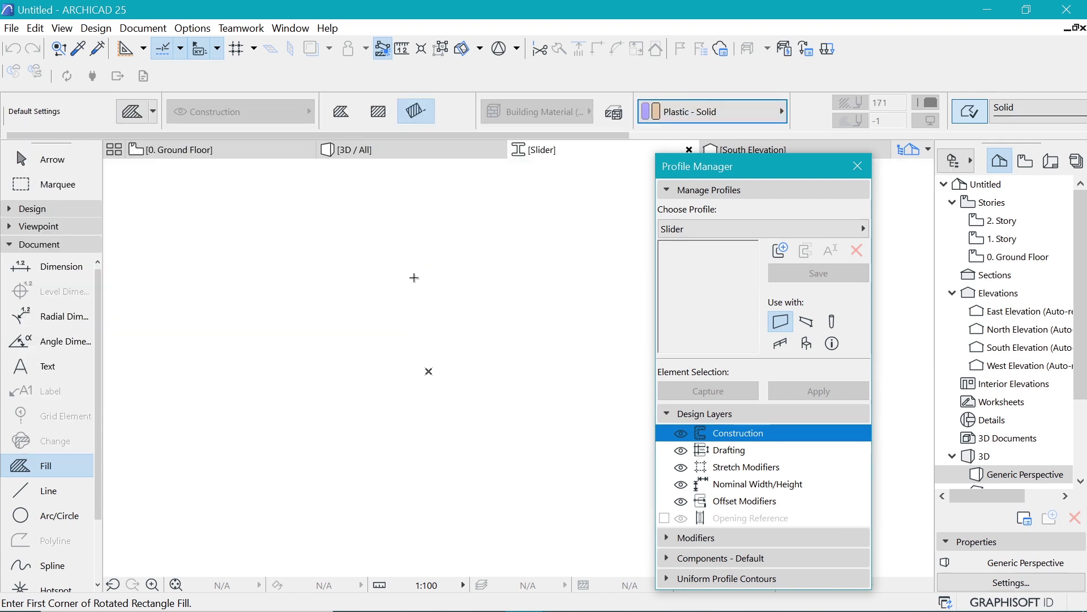
- Draw a rectangular fill 500 high and 1000 wide, extending up and to the right from the profile origin
{"action": "left_click", "coordinate": [429, 371]}
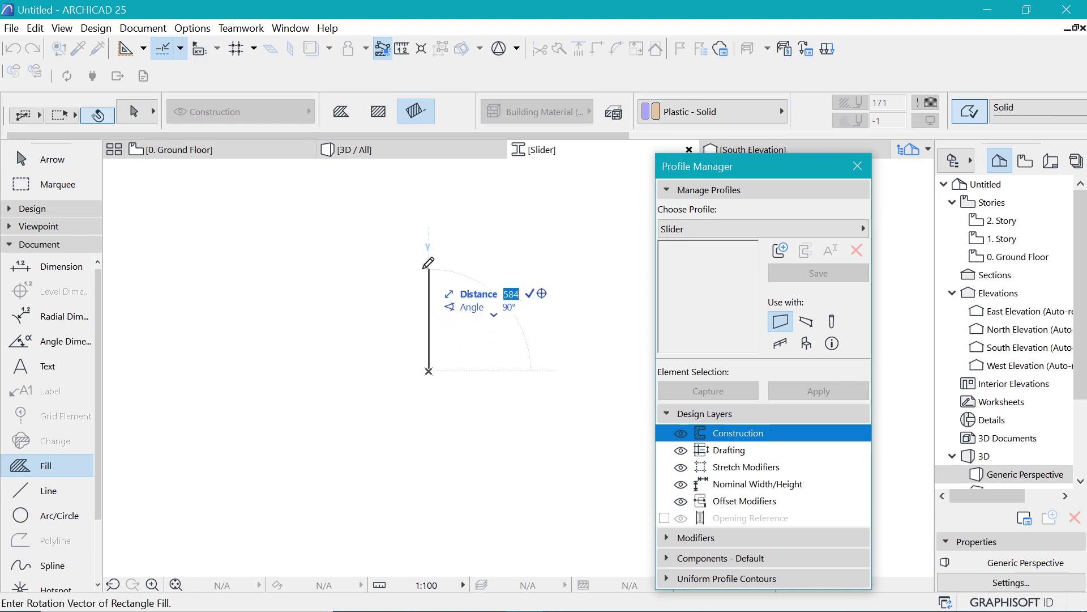
{"action": "type", "text": "500"}
{"action": "key", "text": "Return"}
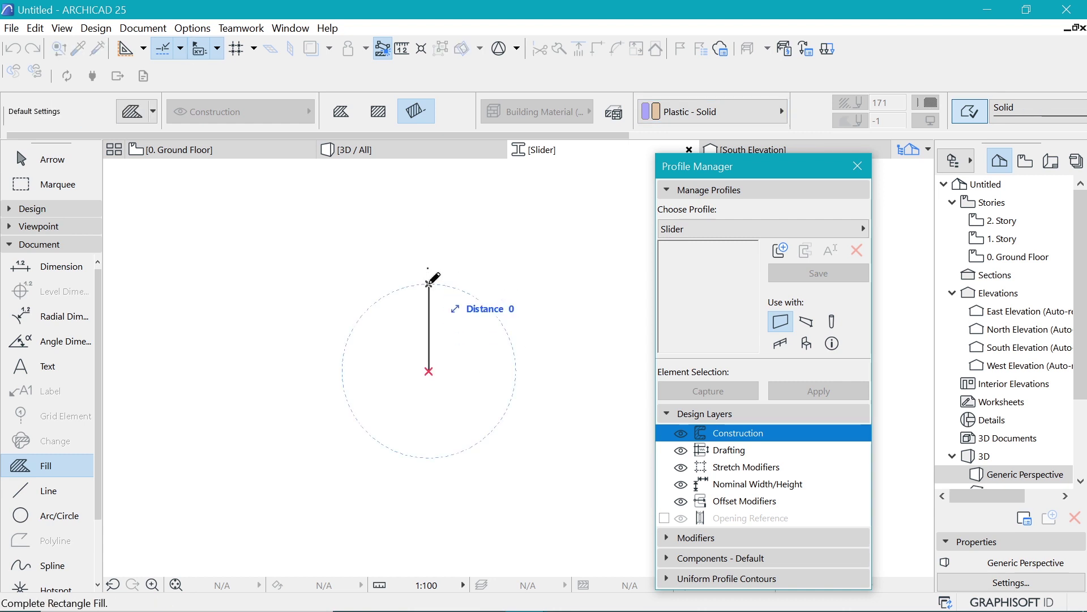
{"action": "type", "text": "1000"}
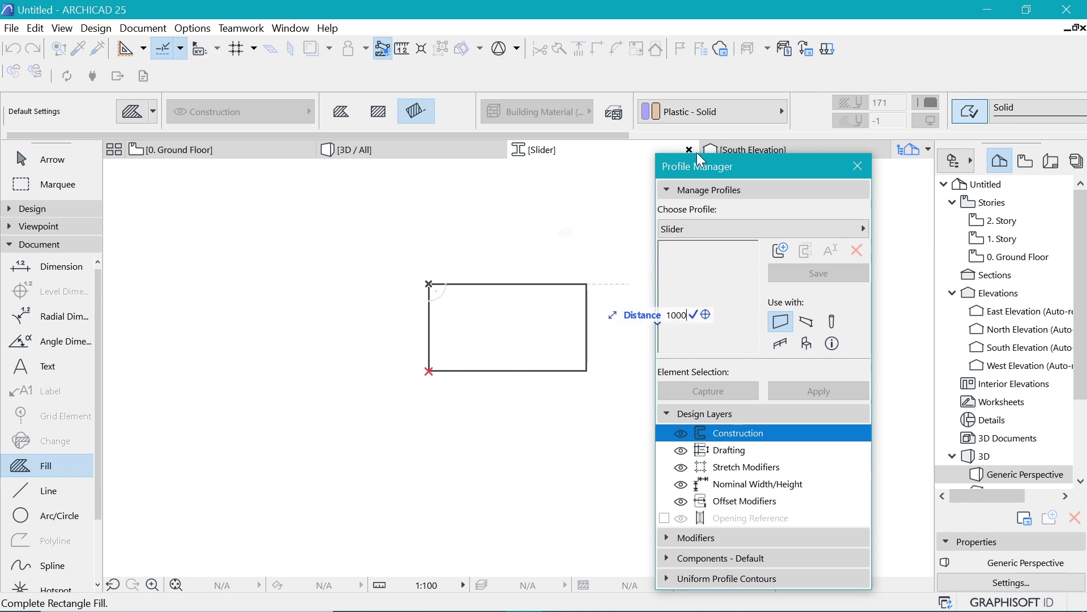
{"action": "key", "text": "Return"}
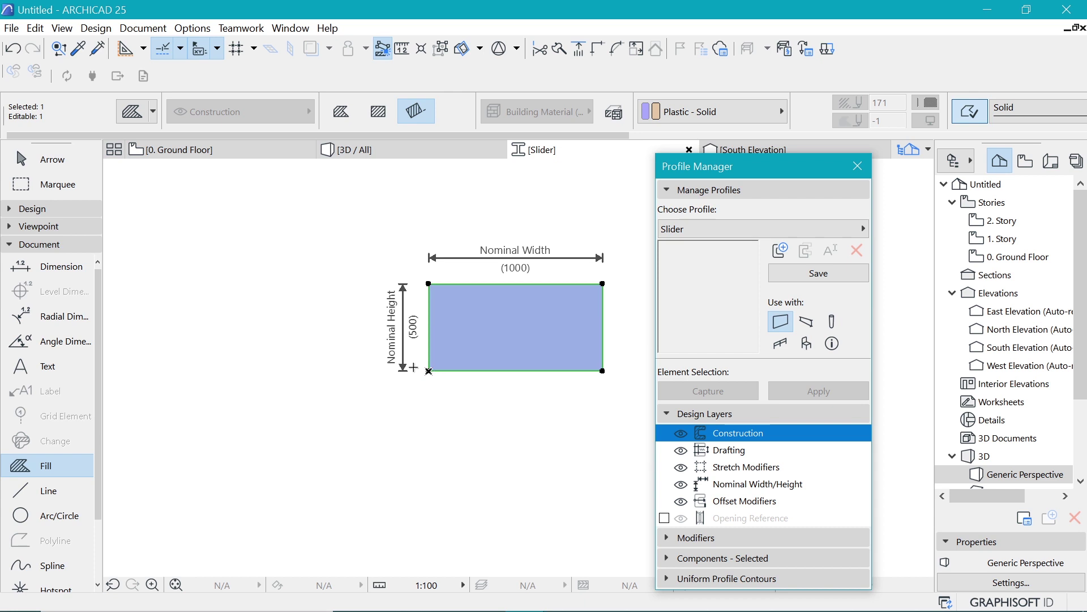
- Fillet the rectangle's corner at the profile origin with a radius of 300
{"action": "left_click", "coordinate": [429, 371]}
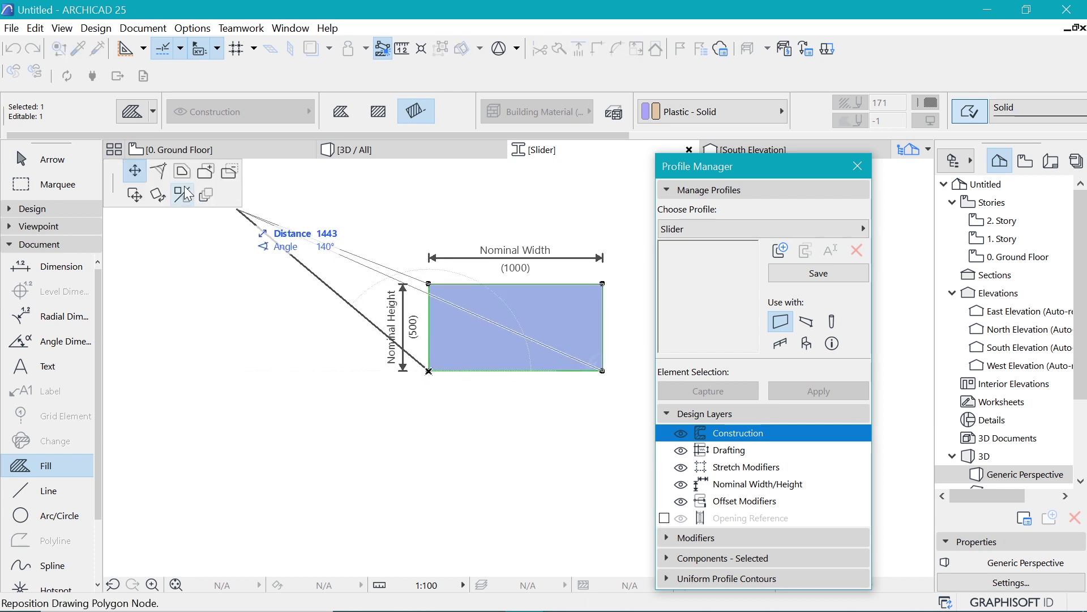
{"action": "left_click", "coordinate": [163, 172]}
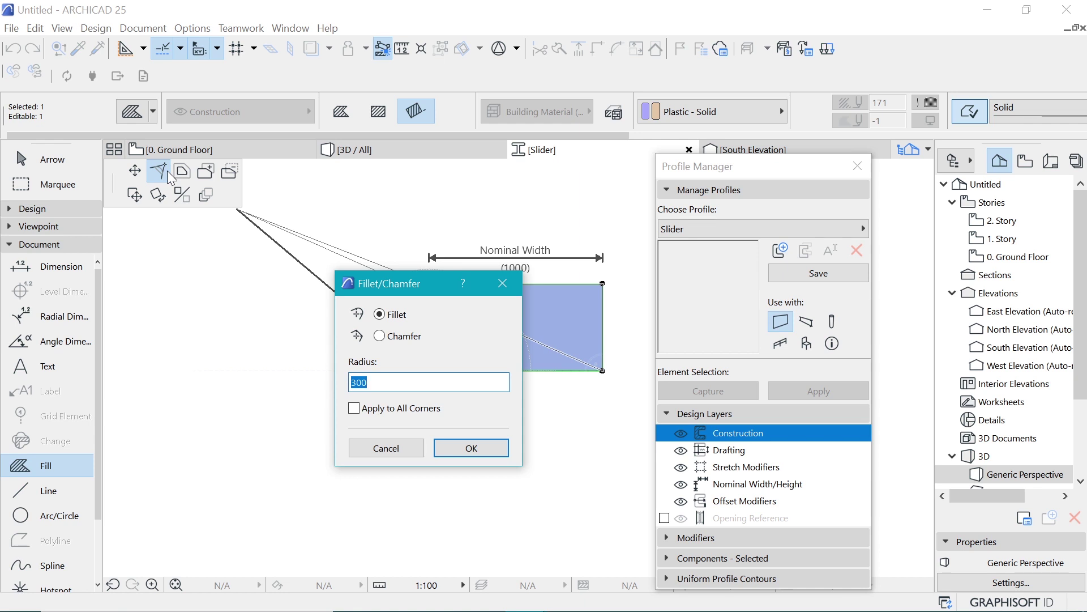
{"action": "key", "text": "Return"}
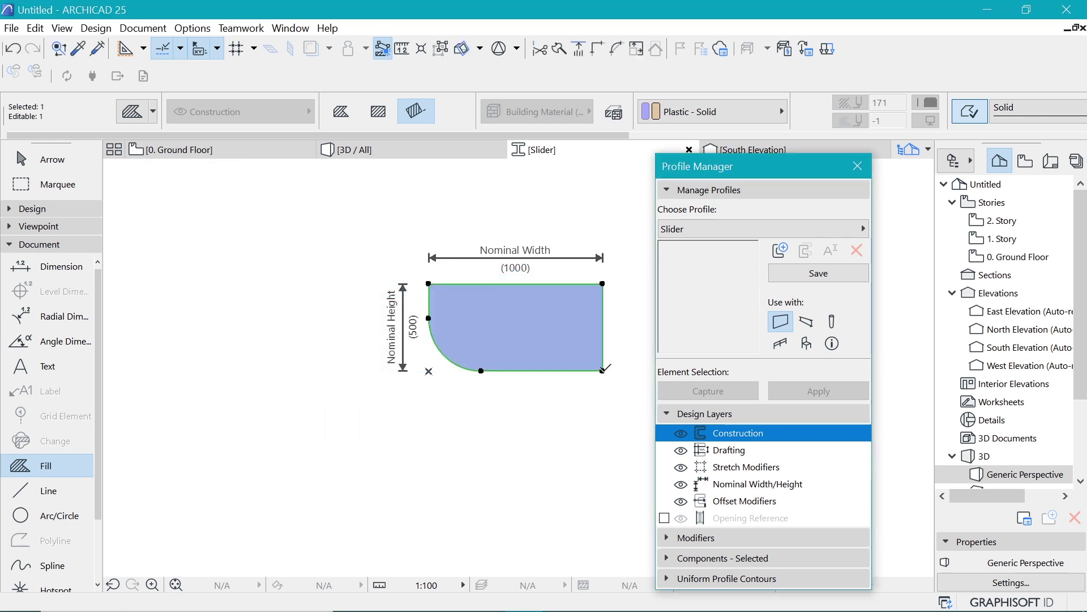
- Fillet the fill's other lower corner, opposite the profile origin, with a radius of 300
{"action": "left_click", "coordinate": [605, 368]}
{"action": "left_click", "coordinate": [158, 170]}
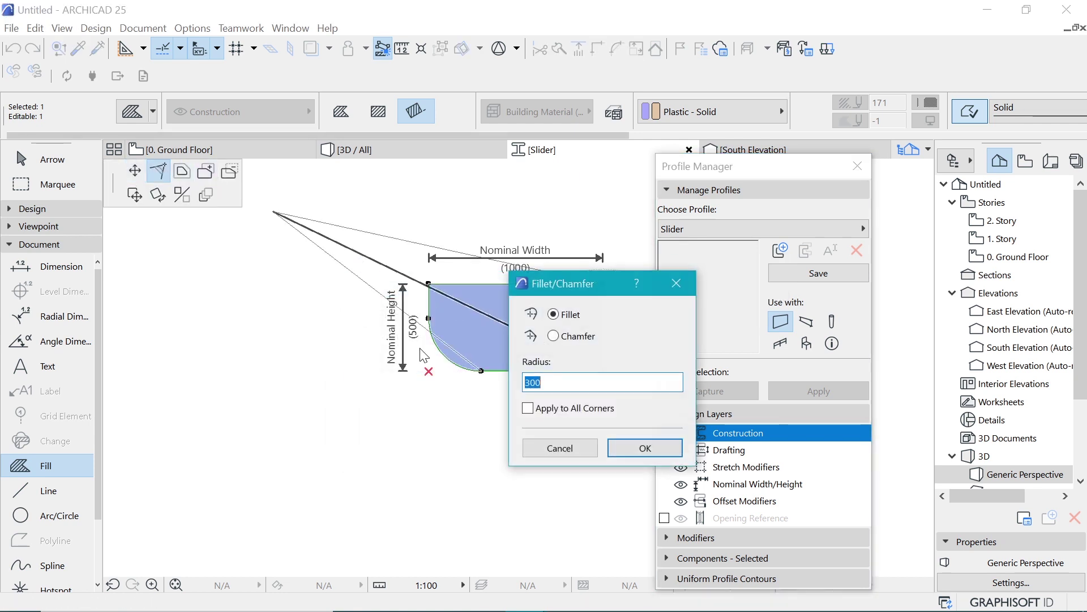
{"action": "left_click", "coordinate": [645, 448]}
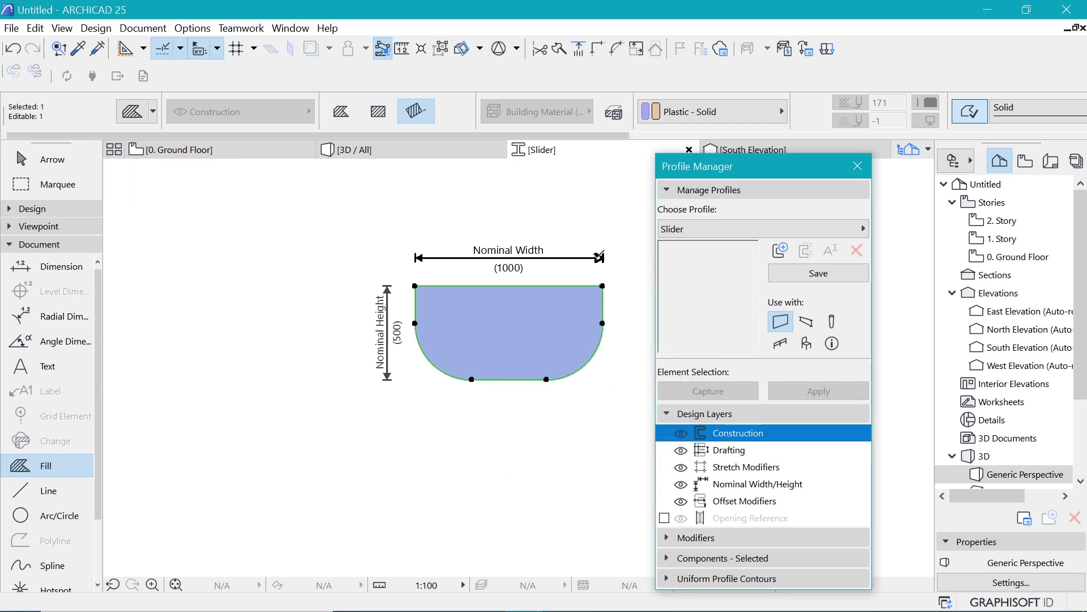
- Create an inner copy of the Slider fill by offsetting all its edges 100 inward
{"action": "scroll", "coordinate": [601, 256], "scroll_direction": "up", "scroll_amount": 2}
{"action": "key", "text": "ctrl+d"}
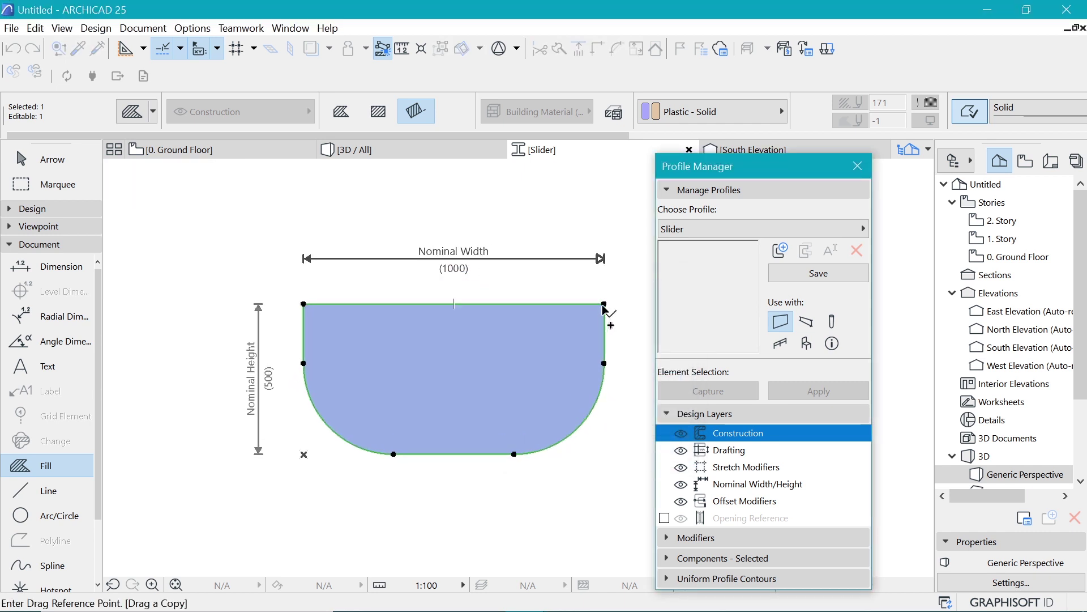
{"action": "left_click", "coordinate": [604, 323]}
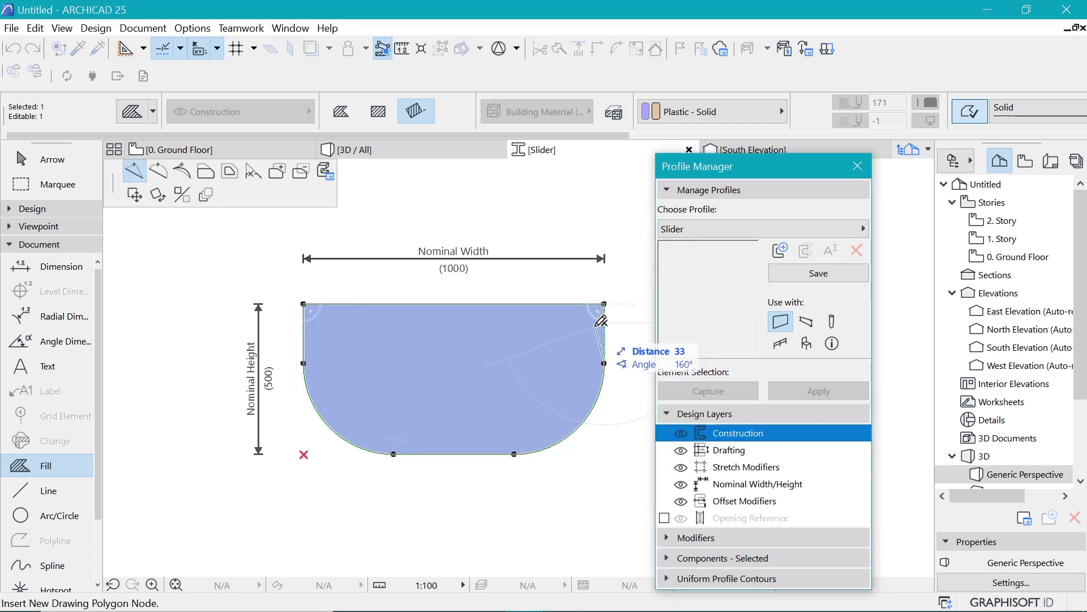
{"action": "left_click", "coordinate": [230, 171]}
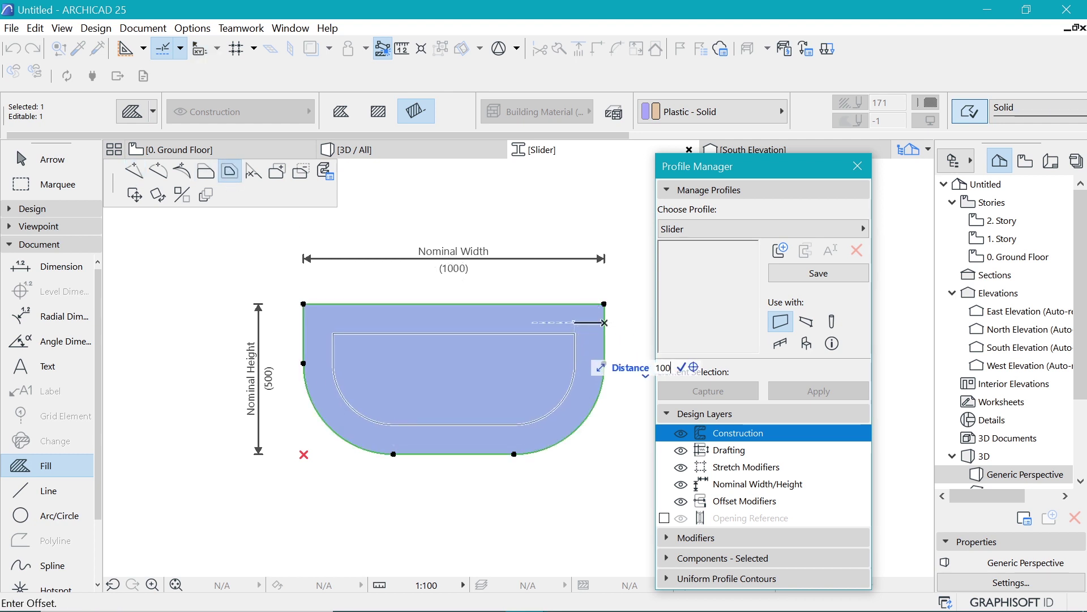
{"action": "left_click", "coordinate": [574, 323]}
- Offset the inner fill's upper edge upward so it is flush with the outer fill's upper edge
{"action": "left_click", "coordinate": [531, 334]}
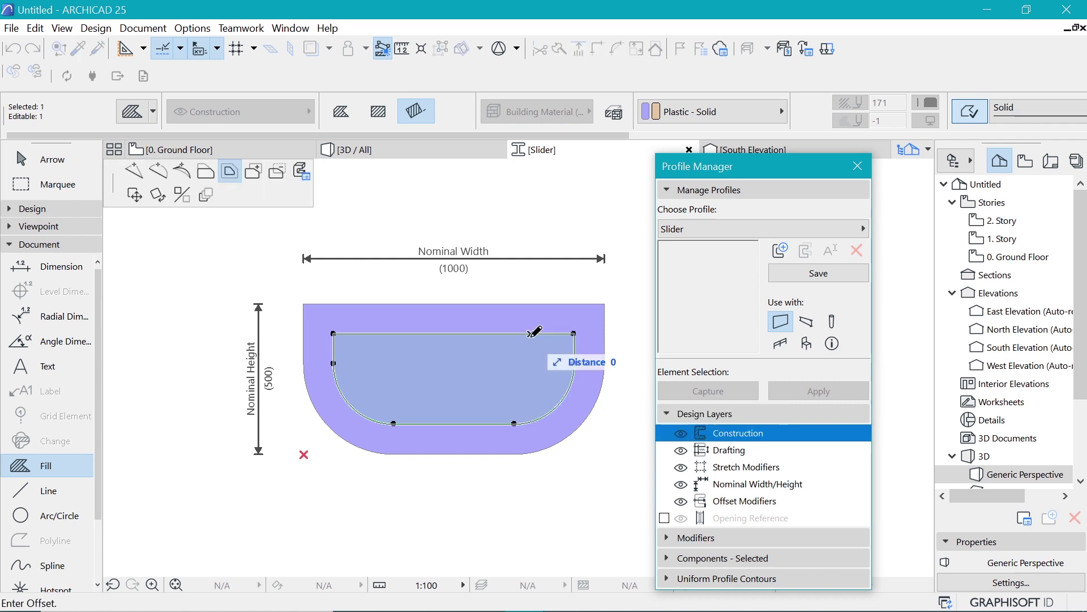
{"action": "key", "text": "Escape"}
{"action": "key", "text": "Escape"}
- Subtract the inner fill's shape from the outer fill and delete the inner fill to leave a U-shaped section
{"action": "left_click", "coordinate": [604, 311], "text": "shift"}
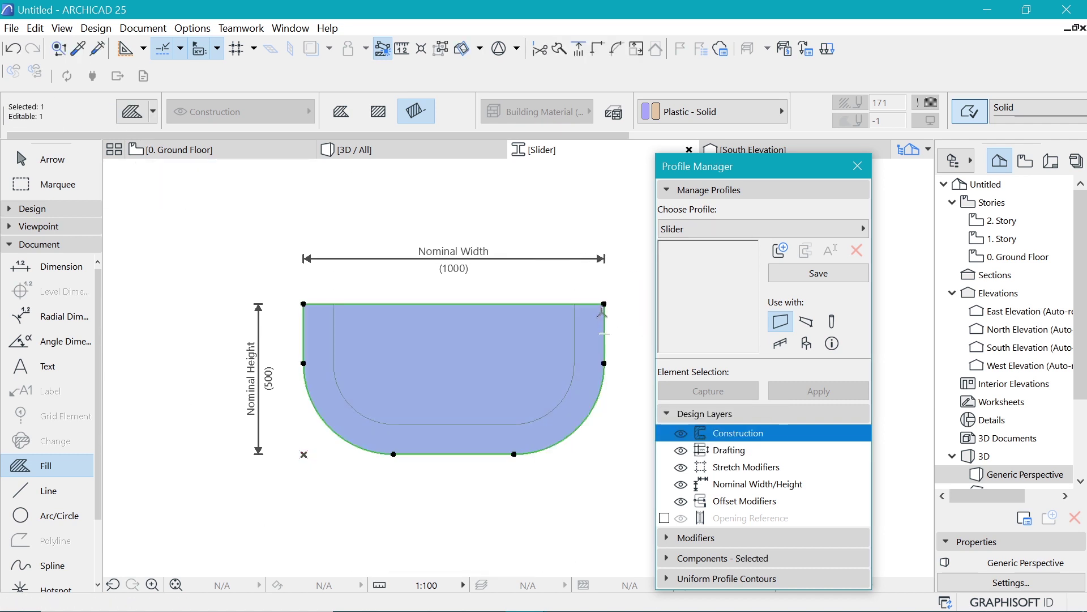
{"action": "left_click", "coordinate": [604, 311]}
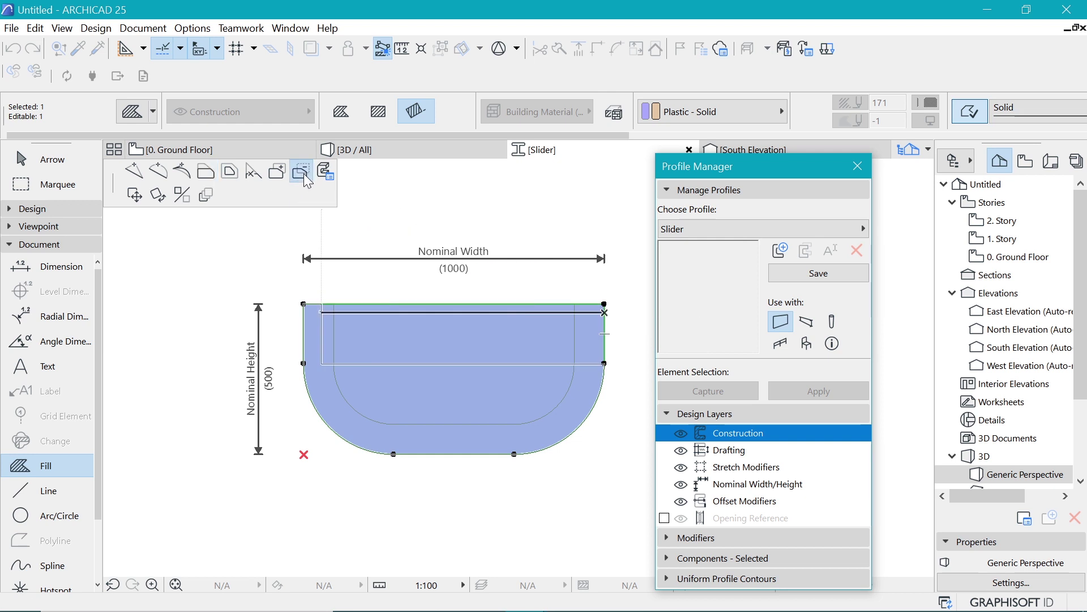
{"action": "key", "text": "space"}
{"action": "left_click", "coordinate": [575, 368]}
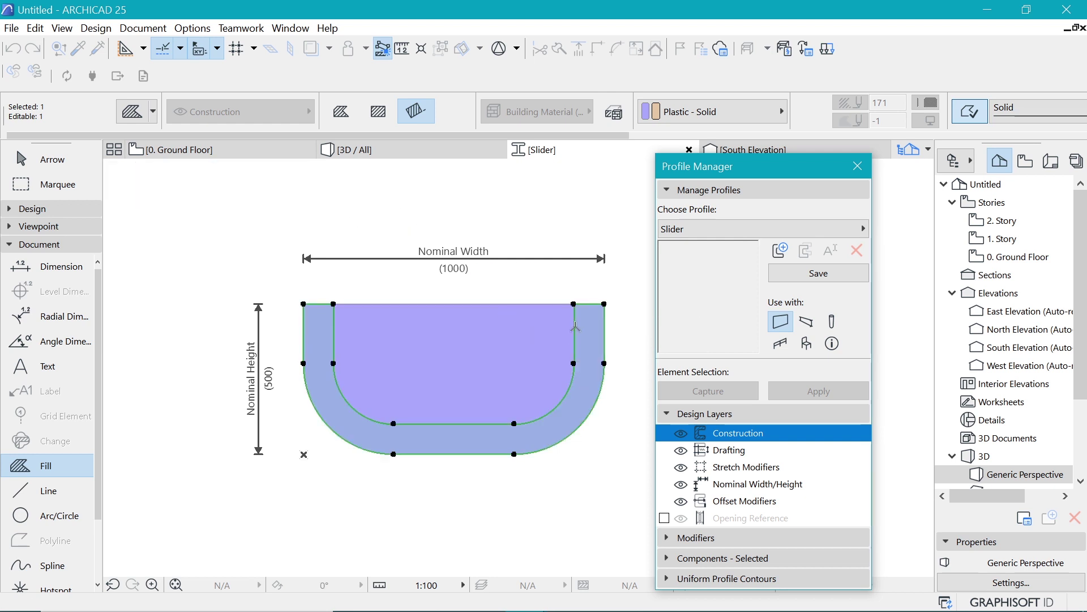
{"action": "key", "text": "Escape"}
{"action": "left_click", "coordinate": [504, 313], "text": "shift"}
{"action": "key", "text": "Delete"}
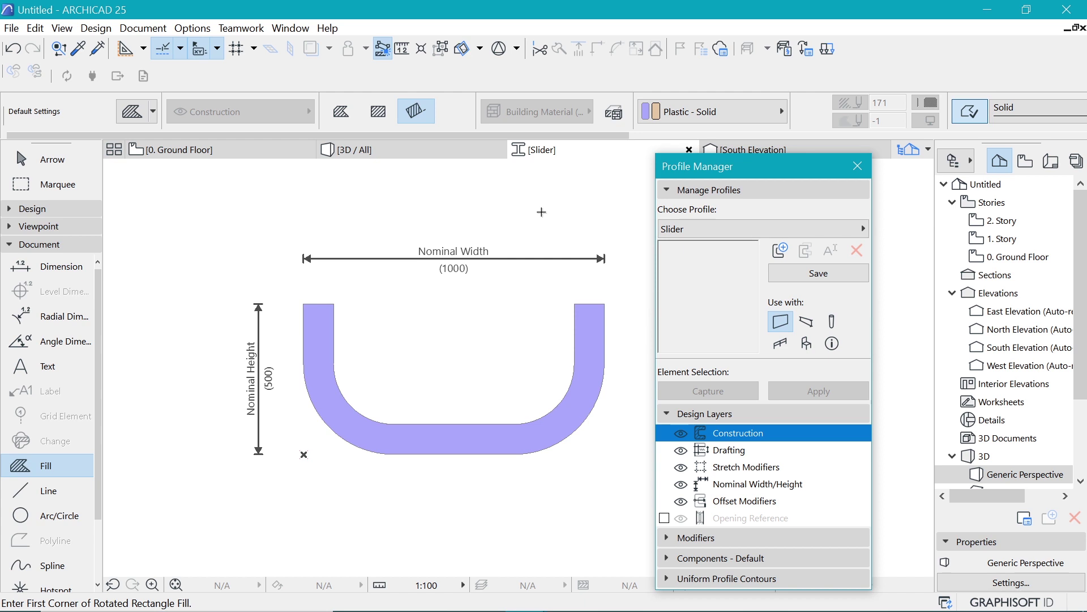
- Make the Slider profile available for railings instead of walls and save it
{"action": "scroll", "coordinate": [496, 330], "scroll_direction": "down", "scroll_amount": 2}
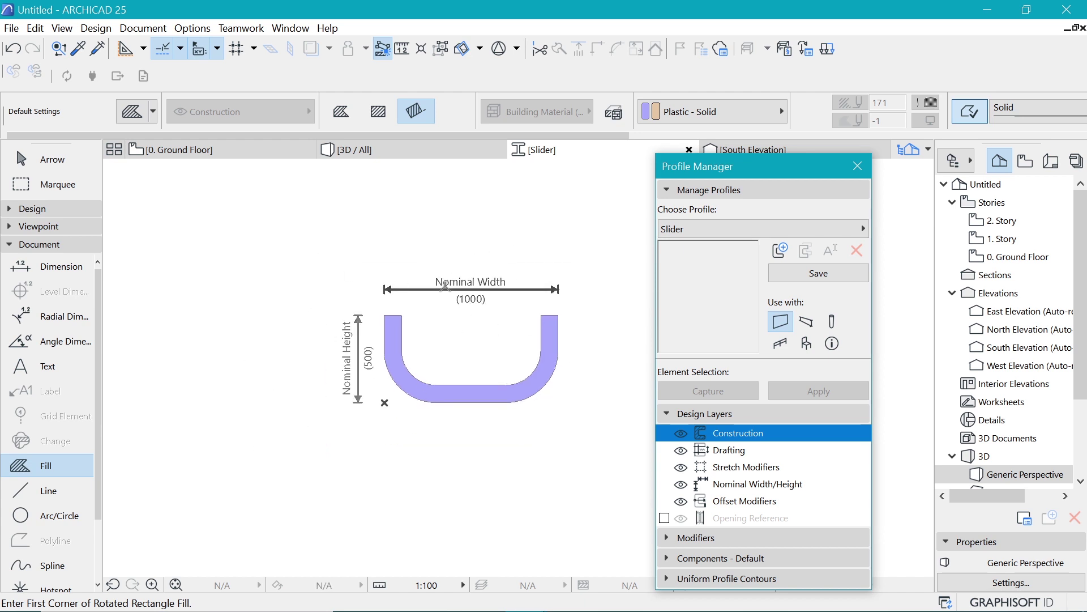
{"action": "scroll", "coordinate": [493, 340], "scroll_direction": "up", "scroll_amount": 3}
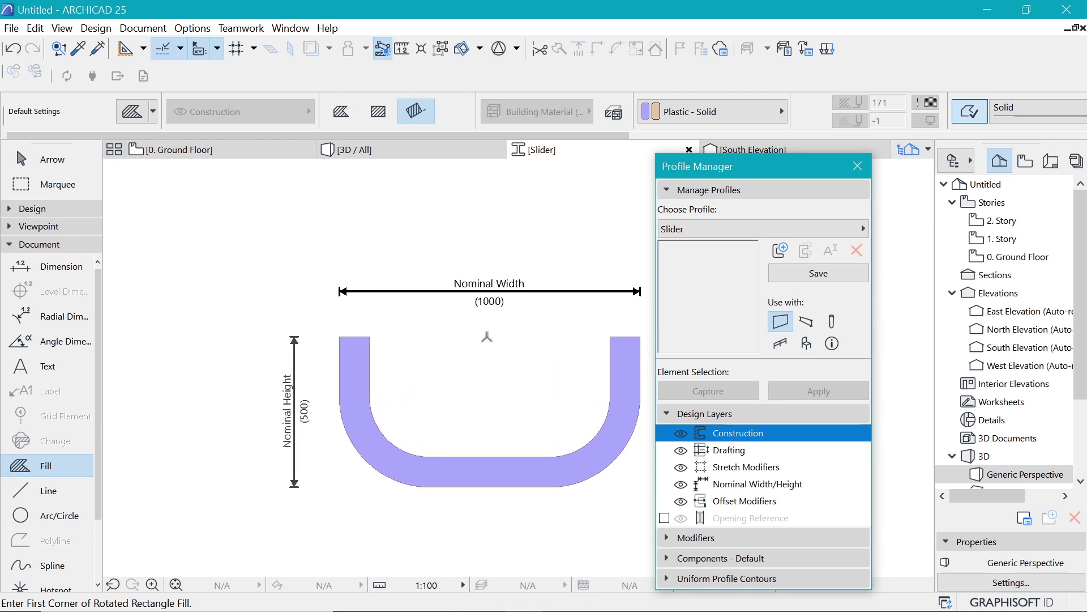
{"action": "left_click", "coordinate": [773, 348]}
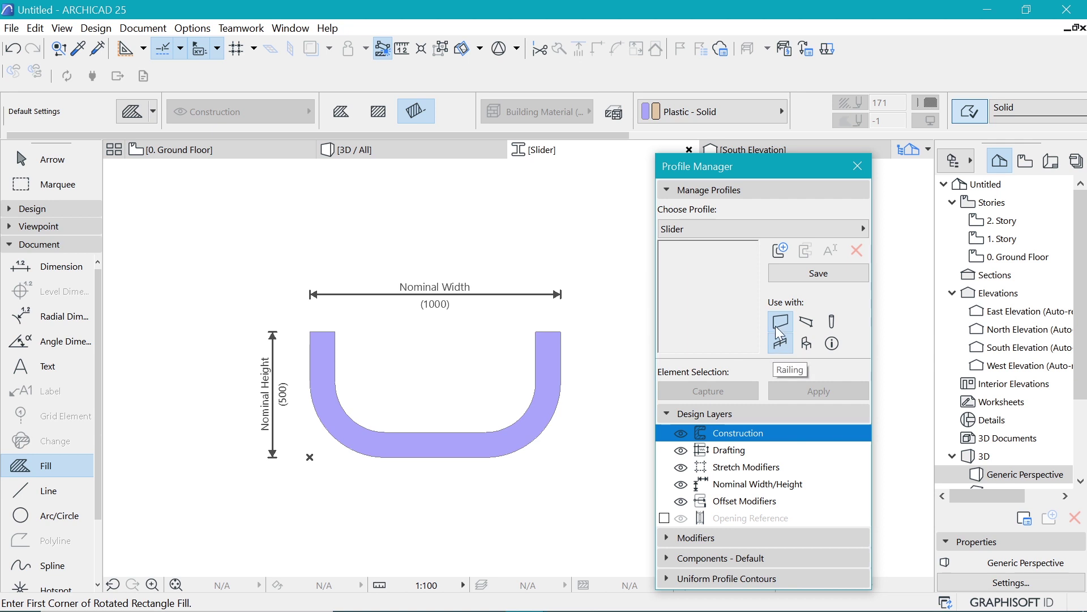
{"action": "left_click", "coordinate": [805, 272]}
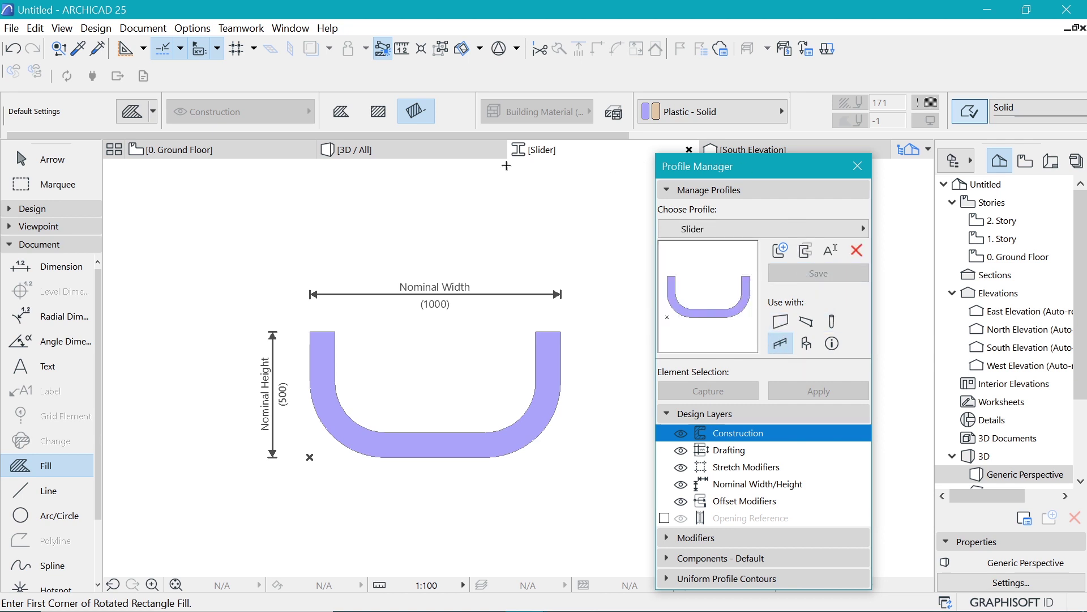
- In the 3D view, assign the Slider profile to the toprail of the stair's railing
{"action": "left_click", "coordinate": [245, 153]}
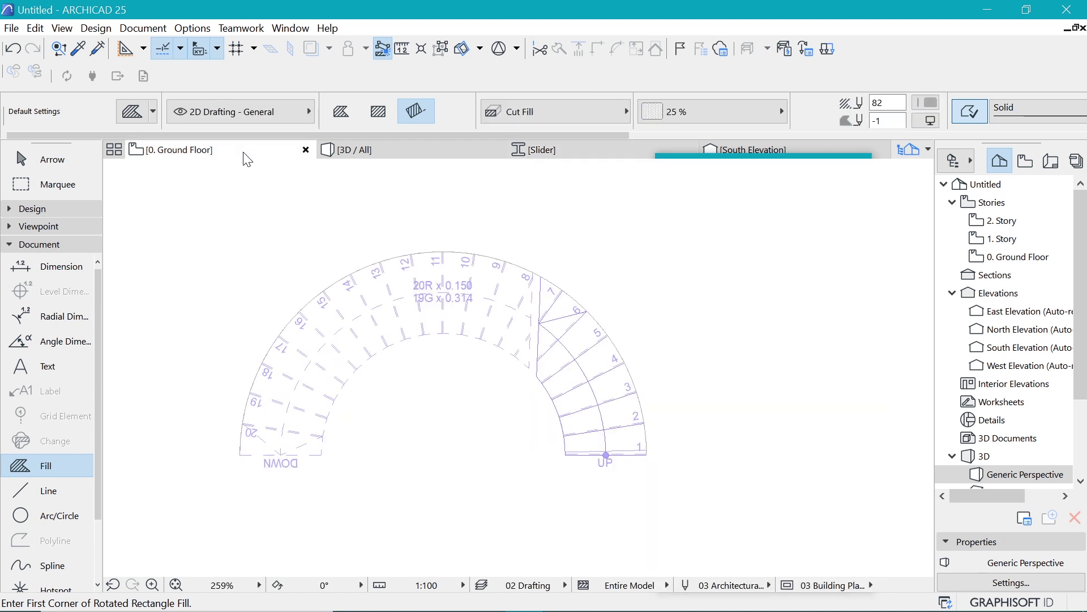
{"action": "left_click", "coordinate": [401, 150]}
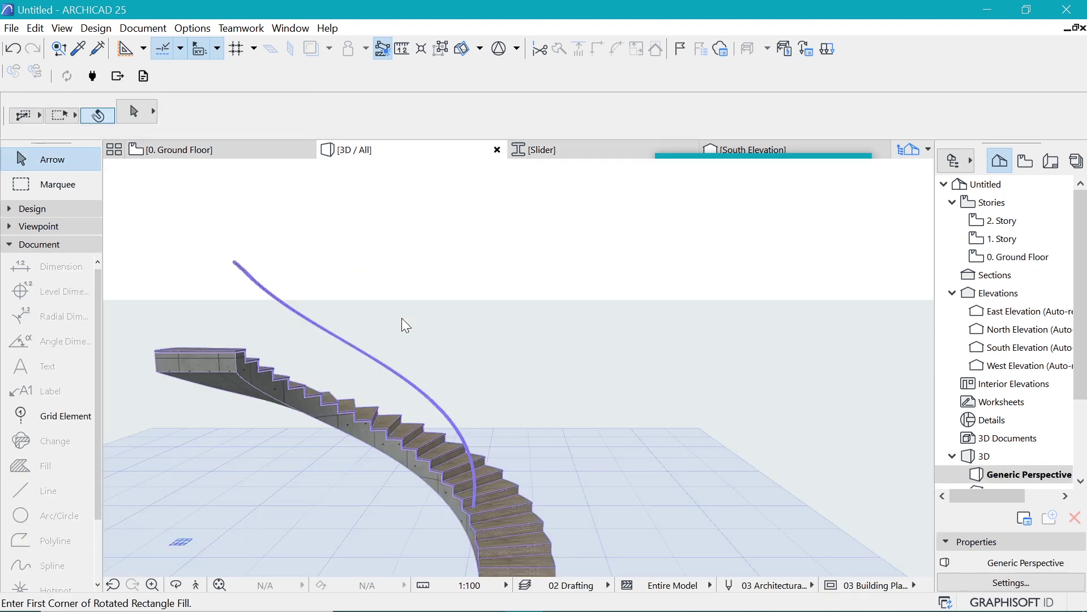
{"action": "left_click", "coordinate": [319, 321]}
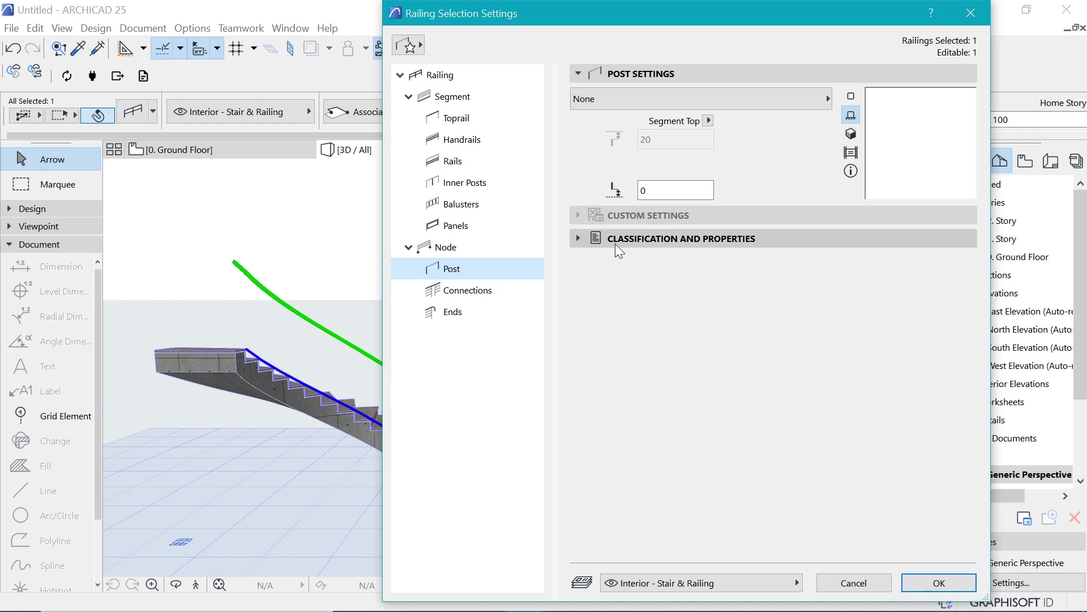
{"action": "left_click", "coordinate": [493, 127]}
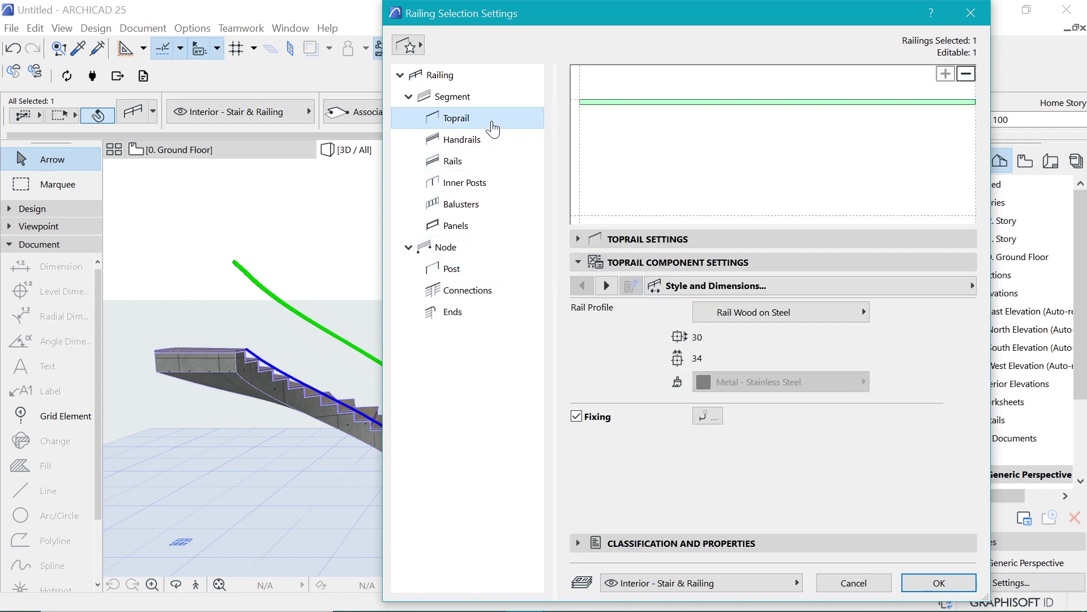
{"action": "left_click", "coordinate": [799, 311]}
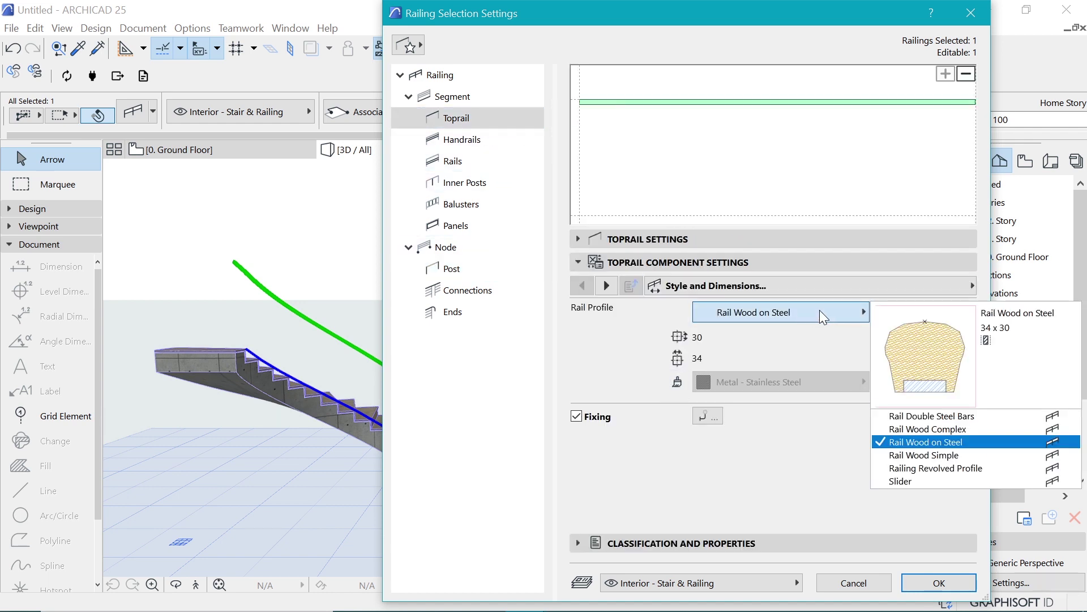
{"action": "left_click", "coordinate": [909, 481]}
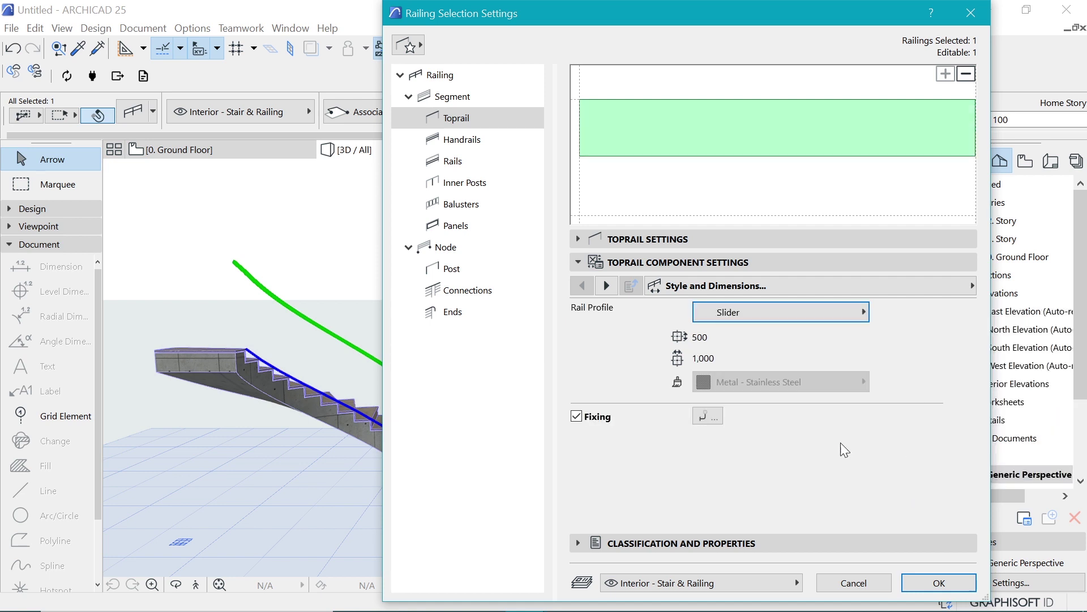
{"action": "left_click", "coordinate": [939, 583]}
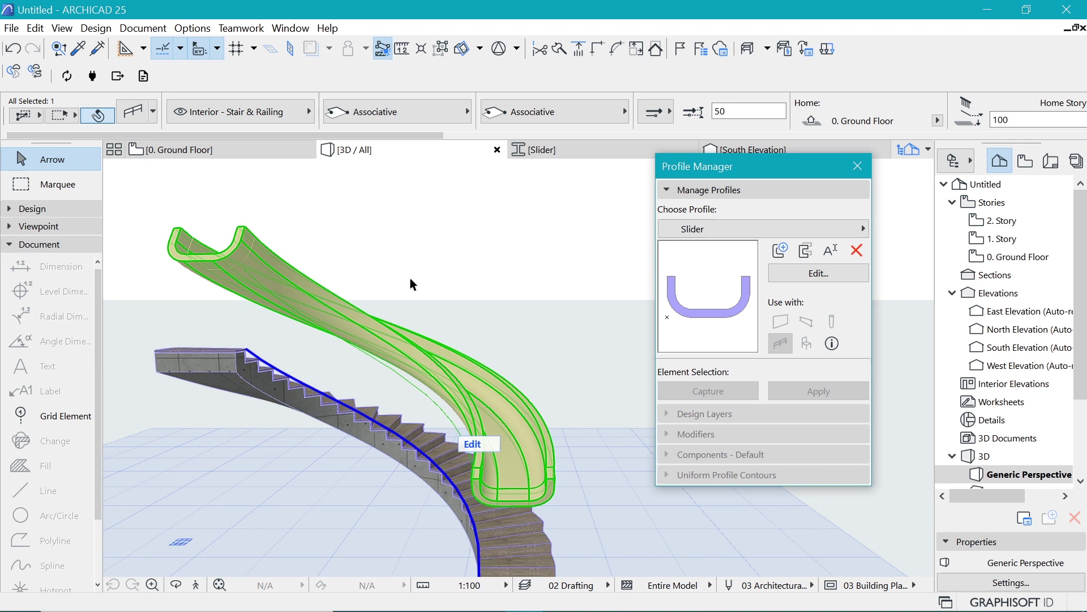
- Extend the railing's toprail ends by 500, with the horizontal sloped-railing option and a bend radius of 500
{"action": "scroll", "coordinate": [376, 260], "scroll_direction": "down", "scroll_amount": 1}
{"action": "scroll", "coordinate": [403, 295], "scroll_direction": "down", "scroll_amount": 1}
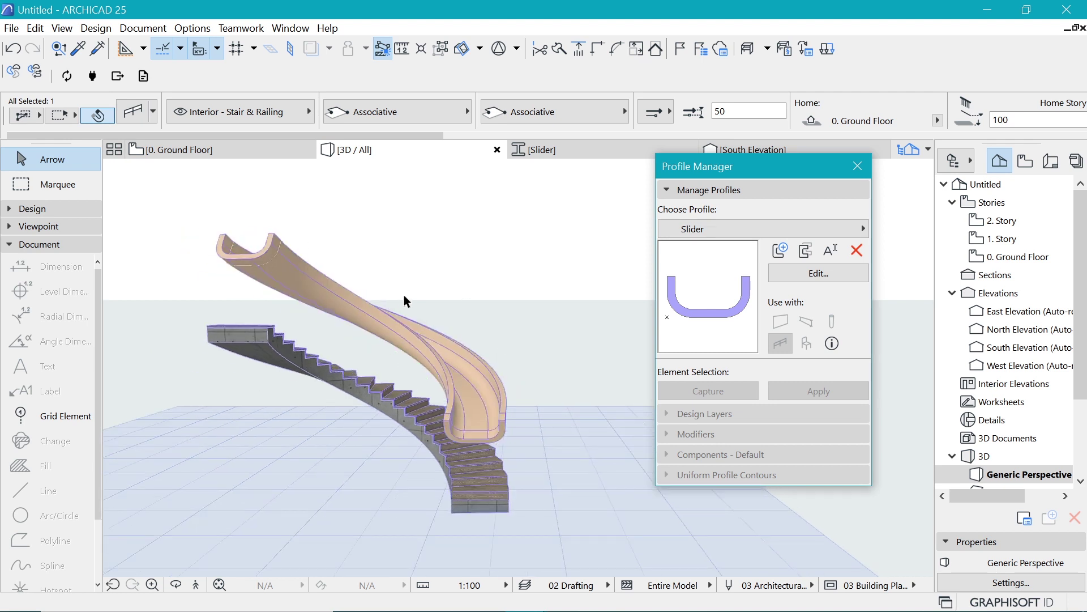
{"action": "scroll", "coordinate": [403, 294], "scroll_direction": "up", "scroll_amount": 1}
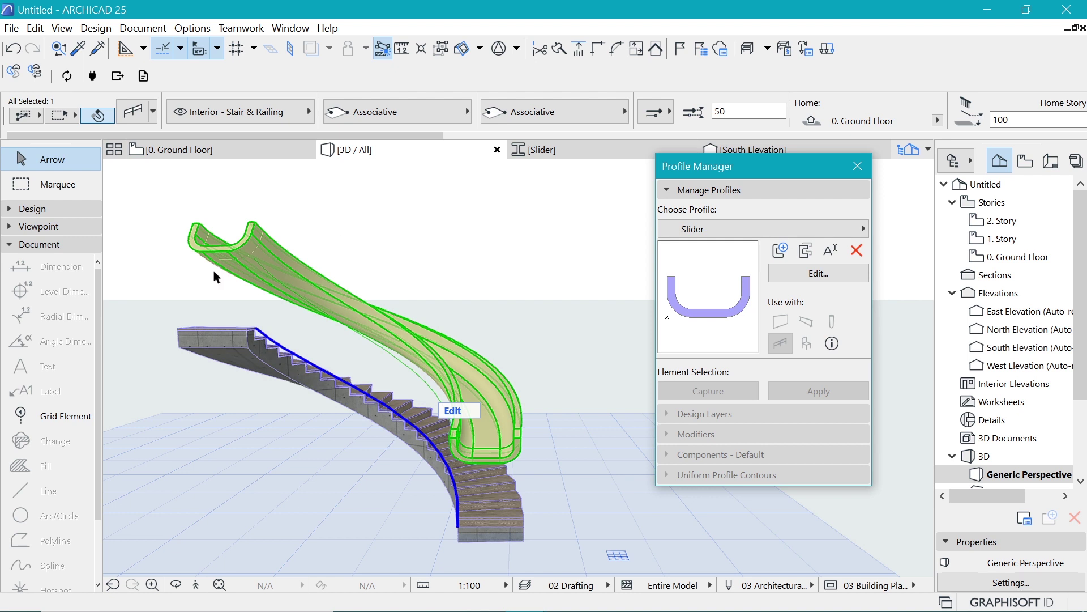
{"action": "mouse_move", "coordinate": [213, 270]}
{"action": "middle_mouse_down", "text": "shift"}
{"action": "mouse_move", "coordinate": [232, 275]}
{"action": "mouse_move", "coordinate": [225, 255]}
{"action": "middle_mouse_up", "text": "shift"}
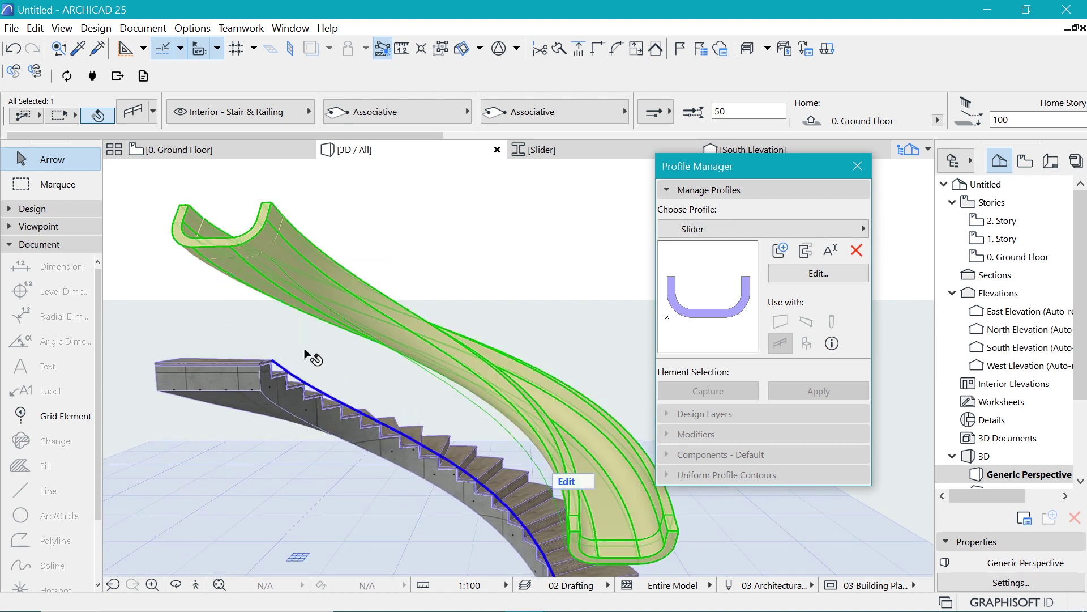
{"action": "middle_click_drag", "start_coordinate": [233, 236], "coordinate": [312, 226], "text": "shift"}
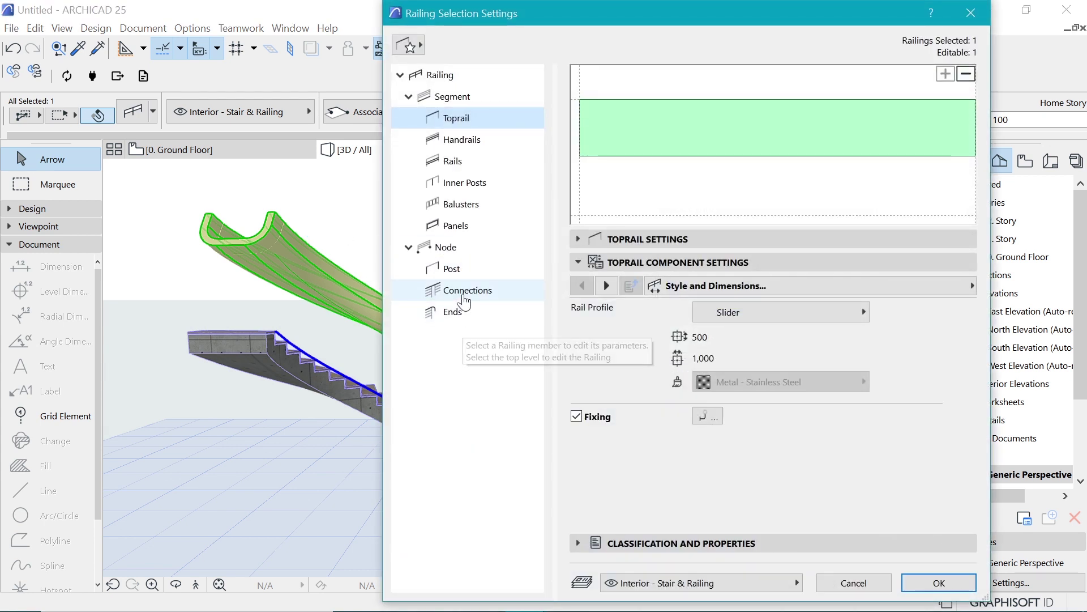
{"action": "left_click", "coordinate": [454, 315]}
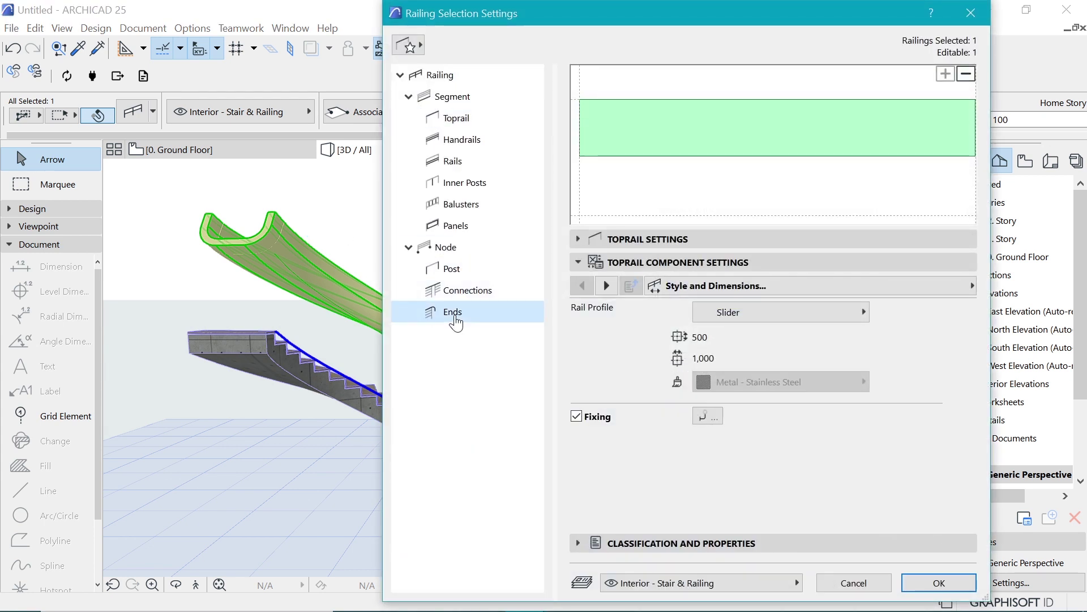
{"action": "double_click", "coordinate": [927, 147]}
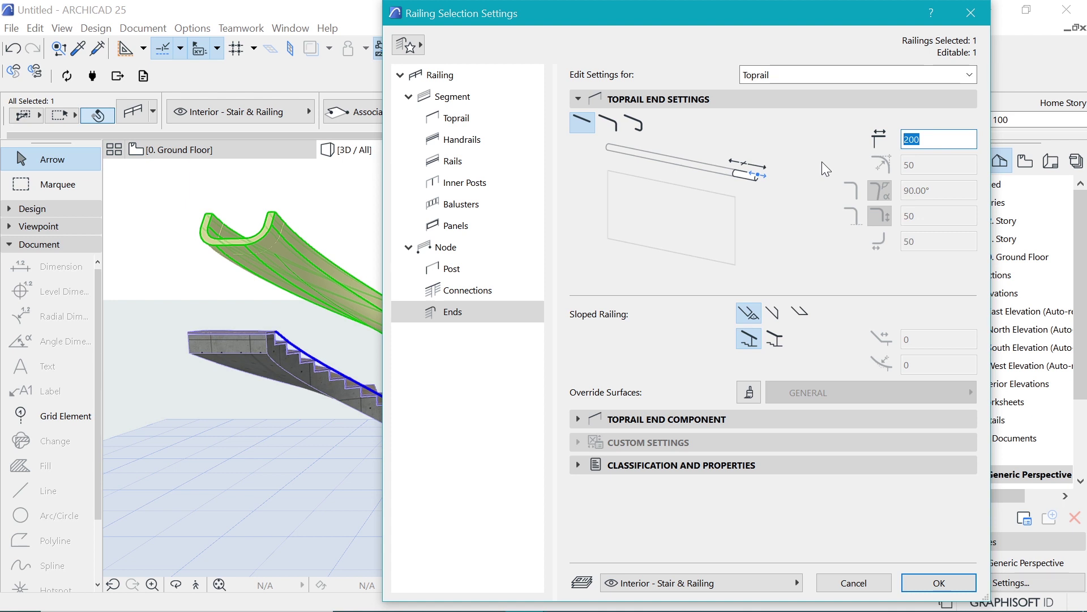
{"action": "type", "text": "500"}
{"action": "left_click", "coordinate": [780, 340]}
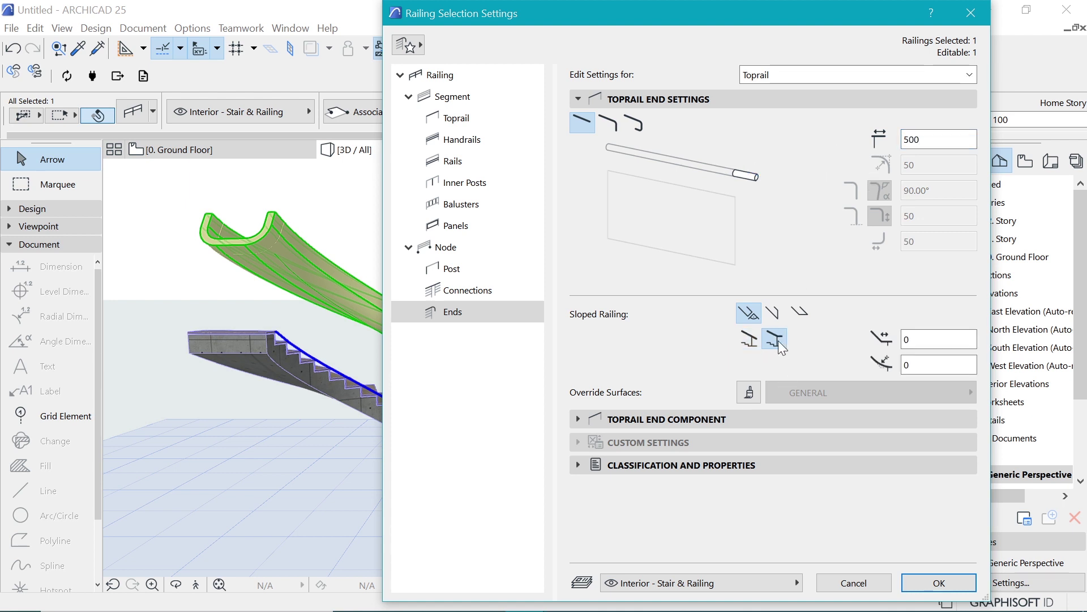
{"action": "key", "text": "Tab"}
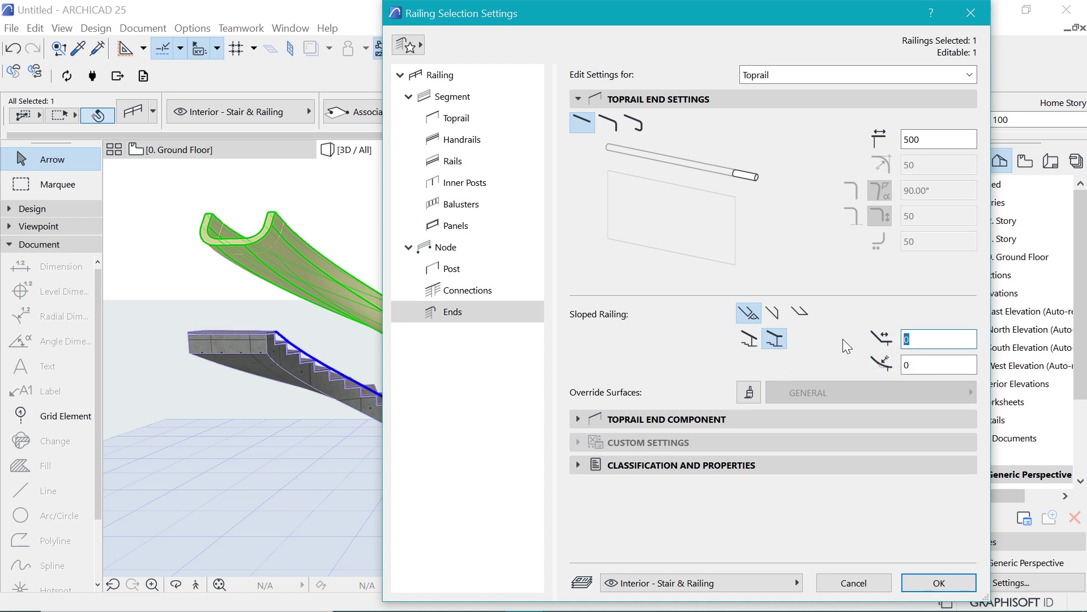
{"action": "key", "text": "Tab"}
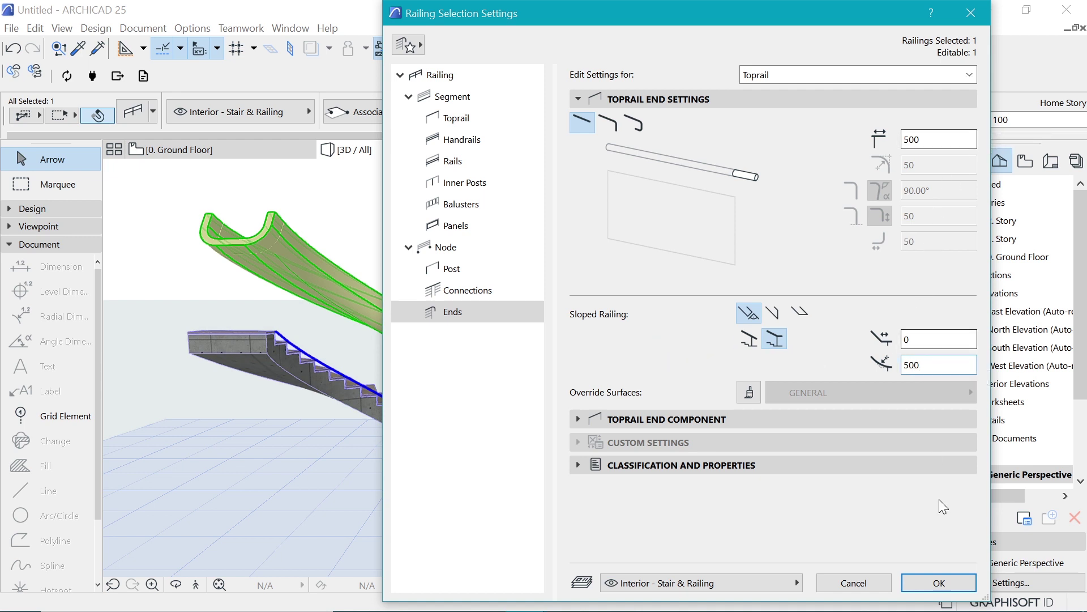
{"action": "left_click", "coordinate": [939, 583]}
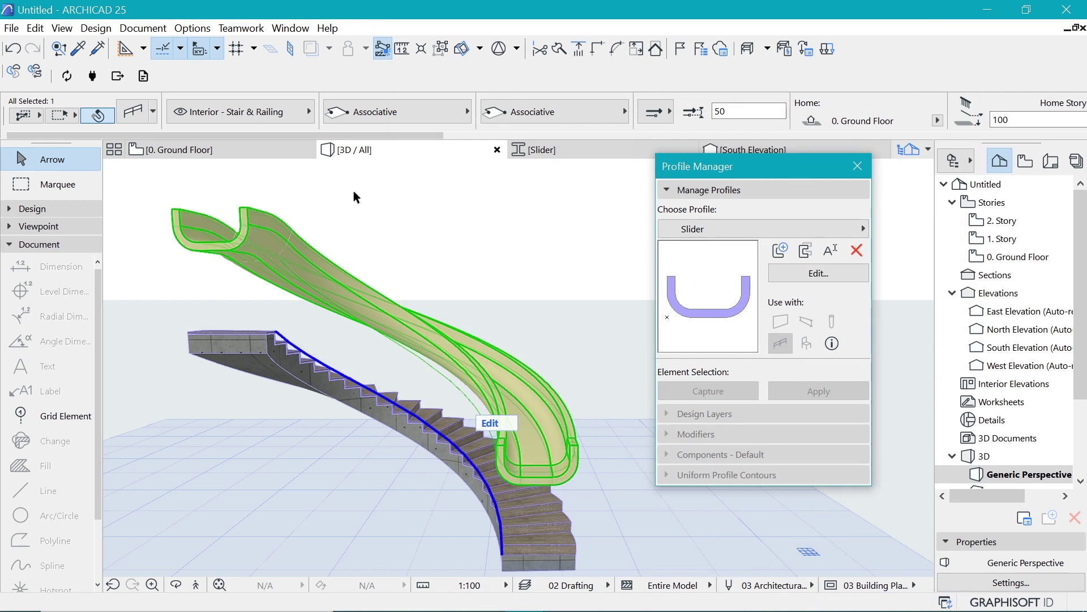
- Examine the slide's upper and lower ends in 3D, entering and leaving the railing's edit mode
{"action": "scroll", "coordinate": [354, 190], "scroll_direction": "down", "scroll_amount": 1}
{"action": "scroll", "coordinate": [359, 296], "scroll_direction": "up", "scroll_amount": 1}
{"action": "scroll", "coordinate": [216, 207], "scroll_direction": "up", "scroll_amount": 3}
{"action": "left_click", "coordinate": [213, 218]}
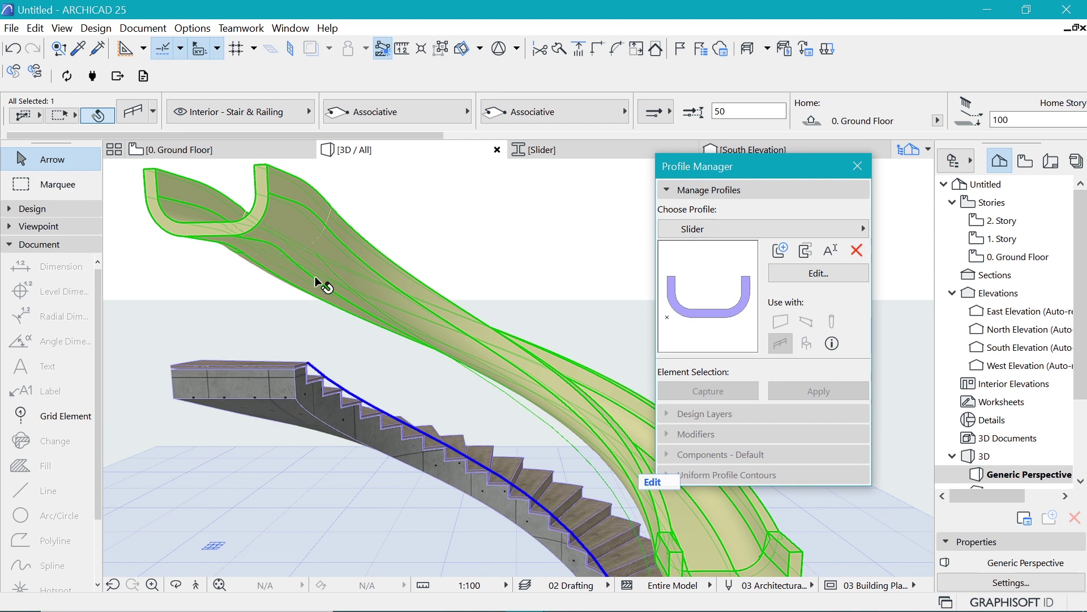
{"action": "middle_click_drag", "start_coordinate": [316, 281], "coordinate": [505, 456], "text": "shift"}
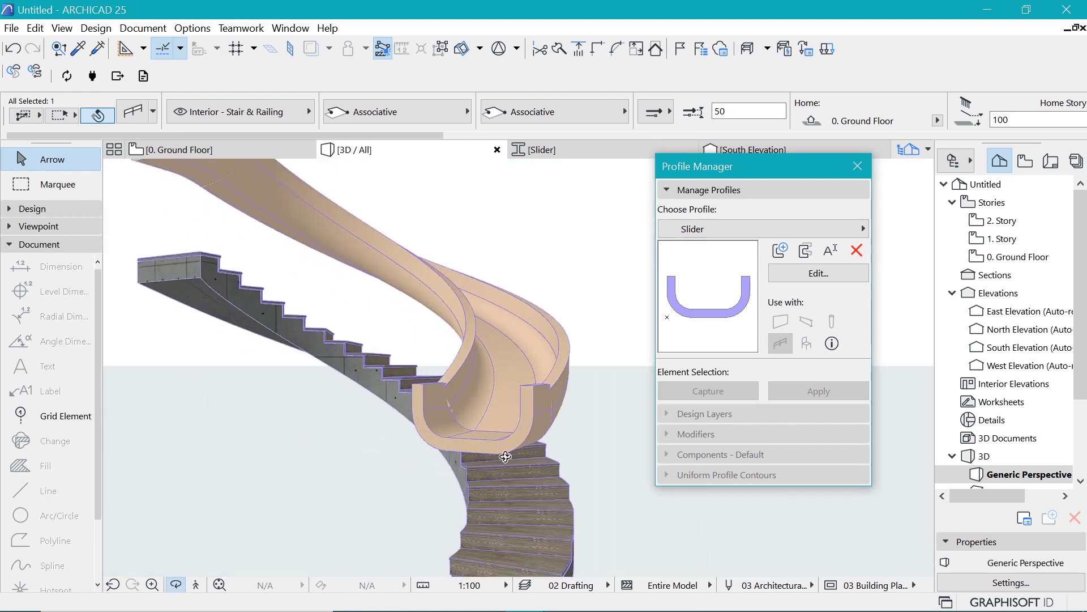
{"action": "double_click", "coordinate": [517, 364]}
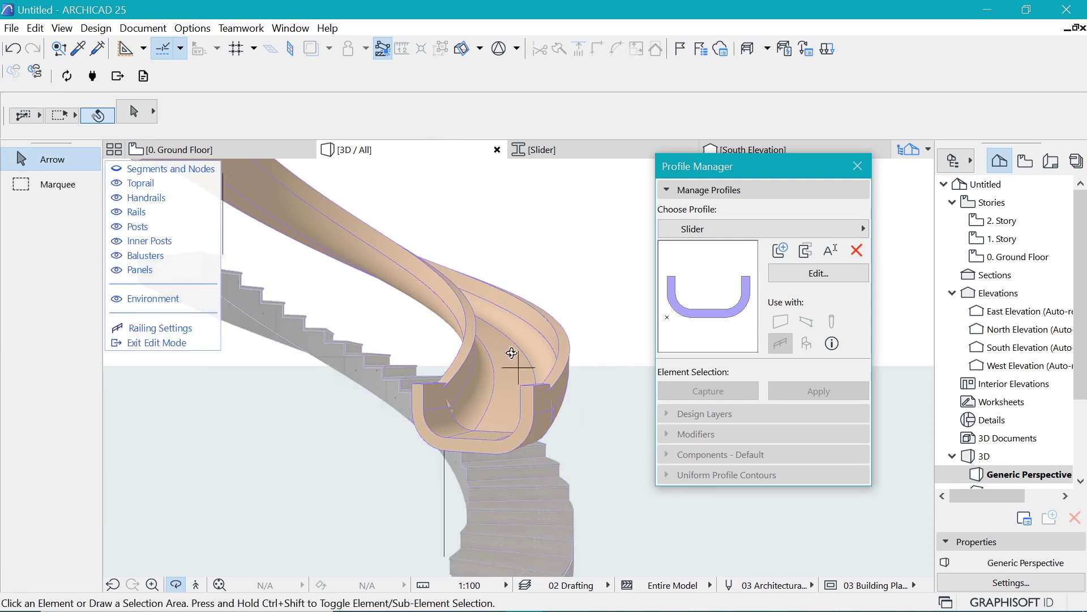
{"action": "key", "text": "Escape"}
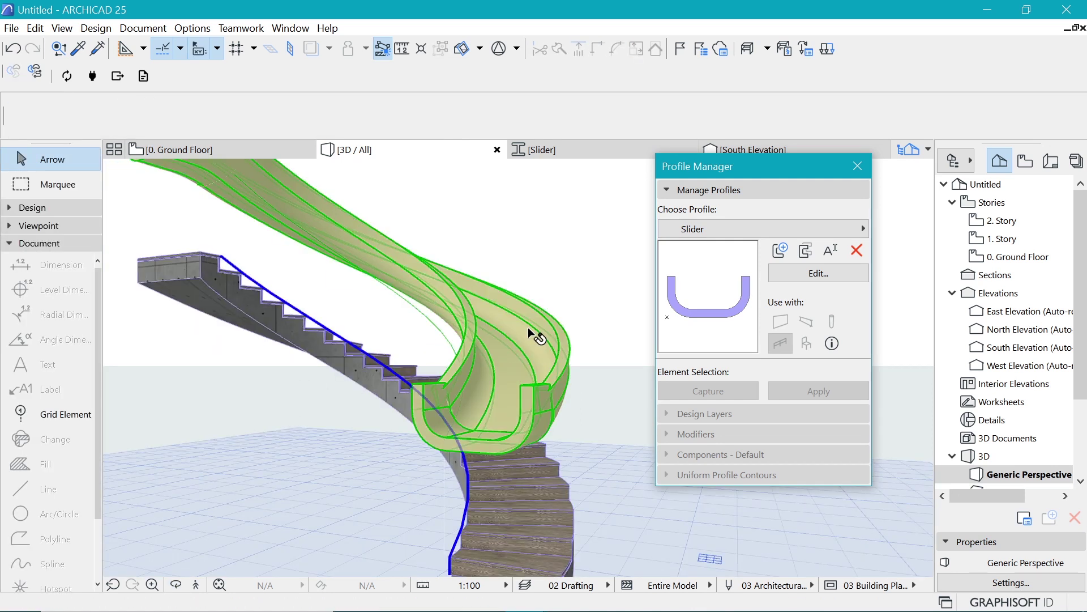
{"action": "left_click", "coordinate": [528, 329]}
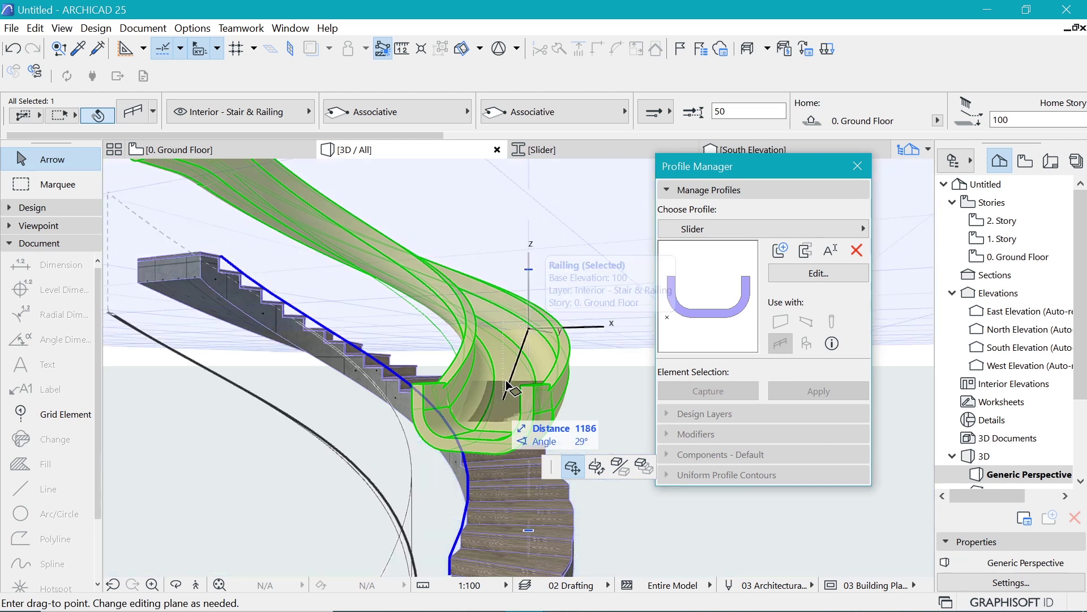
{"action": "key", "text": "Escape"}
{"action": "key", "text": "Escape"}
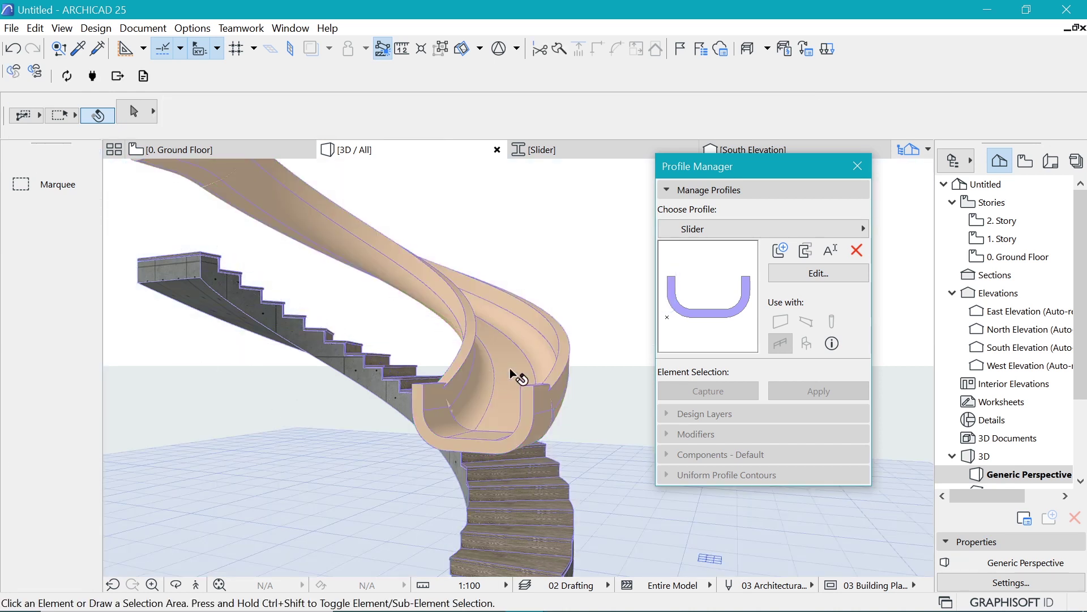
- In the railing's edit mode, delete the toprail's end piece at the slide's lower end, and return to the full model
{"action": "scroll", "coordinate": [508, 366], "scroll_direction": "down", "scroll_amount": 2}
{"action": "left_click", "coordinate": [509, 345]}
{"action": "left_click", "coordinate": [485, 375]}
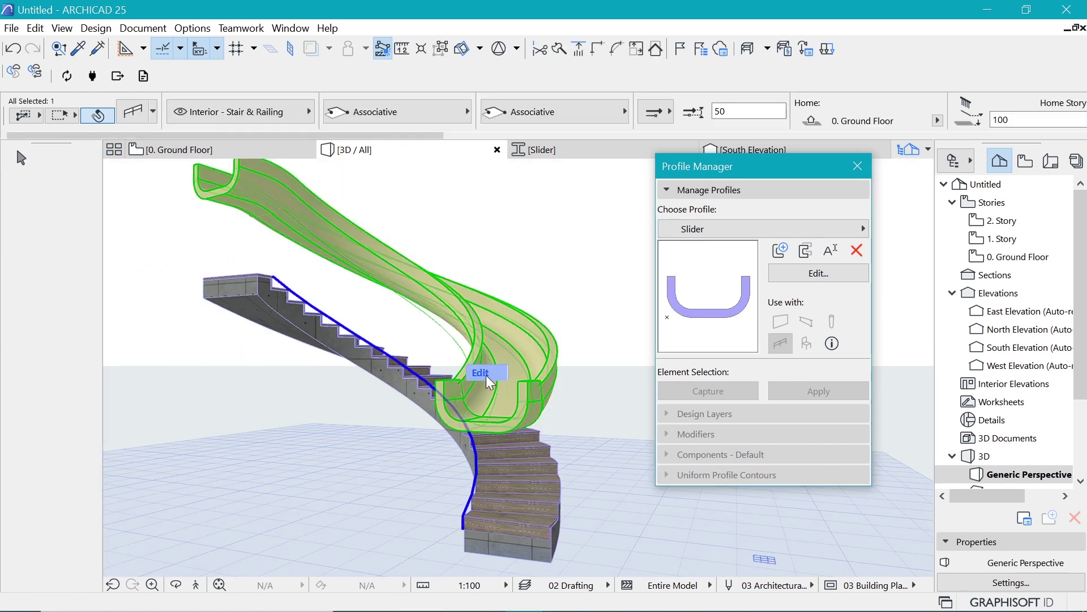
{"action": "scroll", "coordinate": [475, 410], "scroll_direction": "up", "scroll_amount": 3}
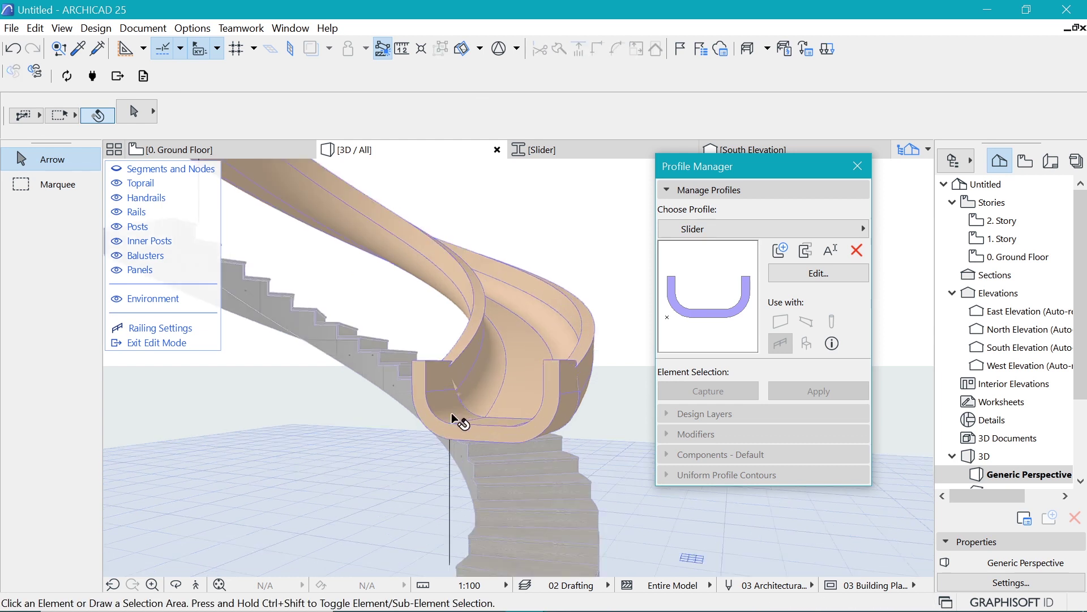
{"action": "left_click", "coordinate": [451, 413]}
{"action": "key", "text": "Delete"}
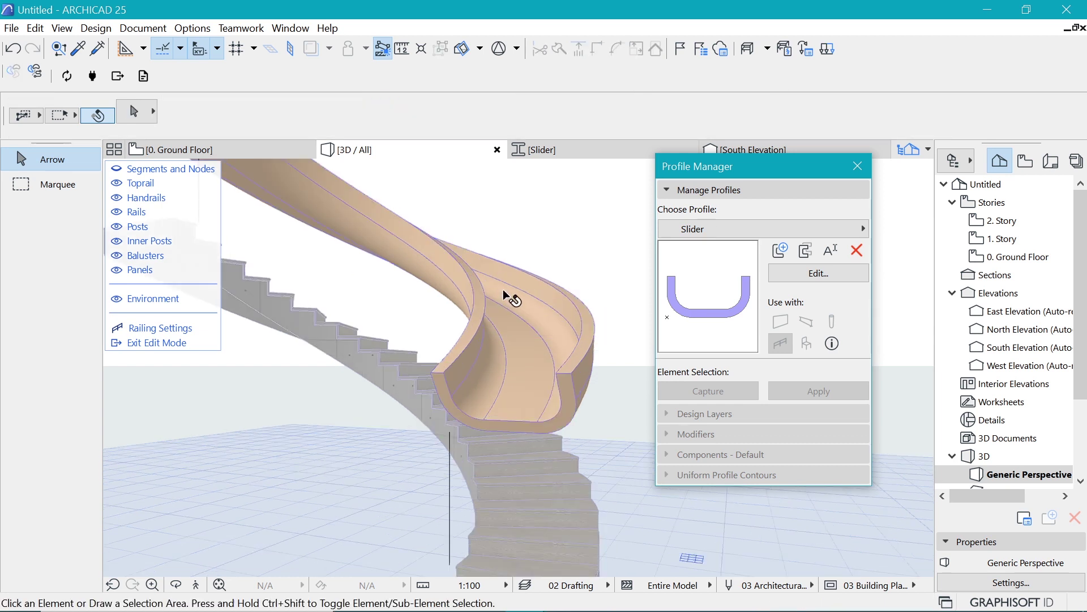
{"action": "left_click", "coordinate": [150, 344]}
{"action": "left_click", "coordinate": [577, 204]}
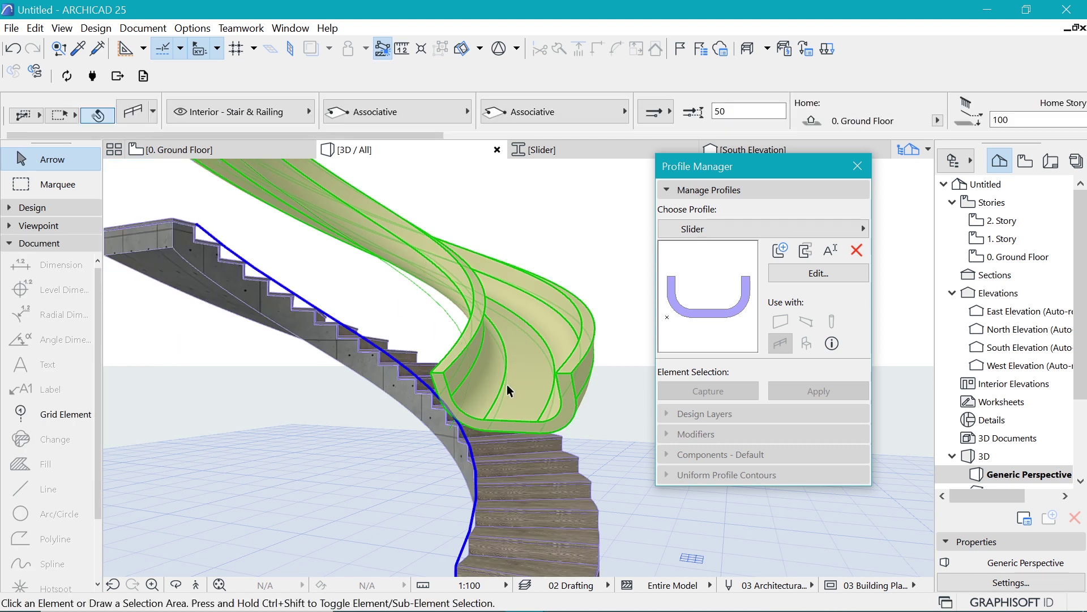
- Change the slide railing's link to the stair from Associative to Static
{"action": "scroll", "coordinate": [511, 416], "scroll_direction": "down", "scroll_amount": 3}
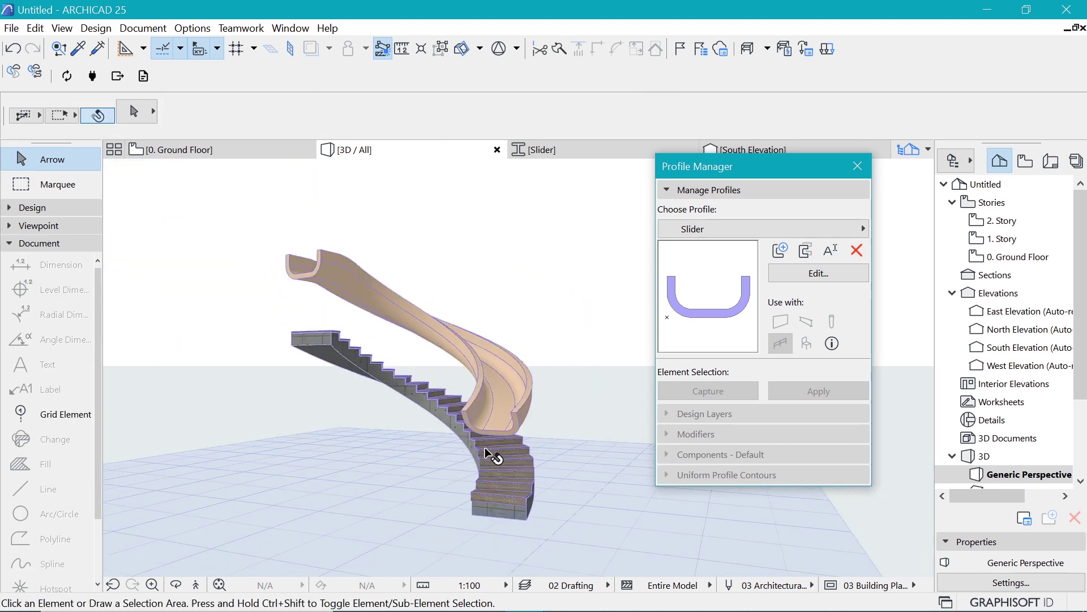
{"action": "left_click", "coordinate": [474, 334]}
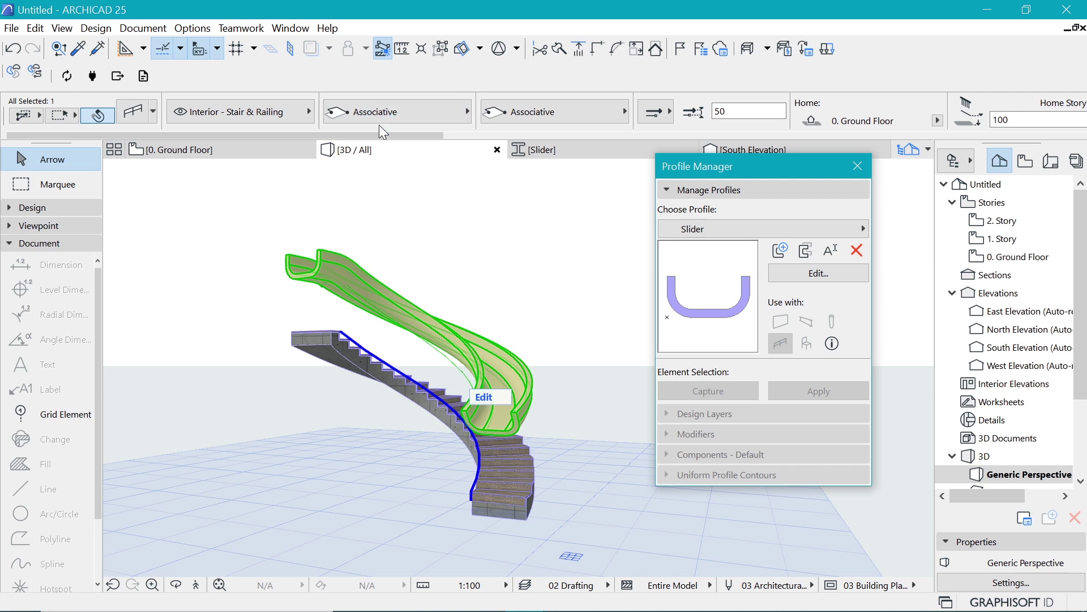
{"action": "left_click", "coordinate": [386, 114]}
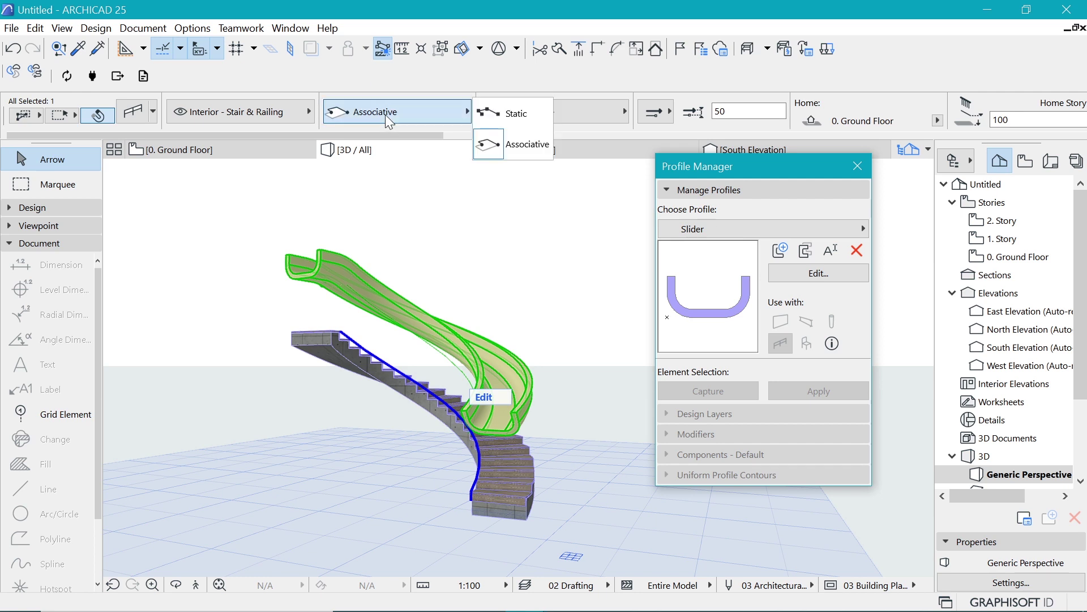
{"action": "left_click", "coordinate": [496, 116]}
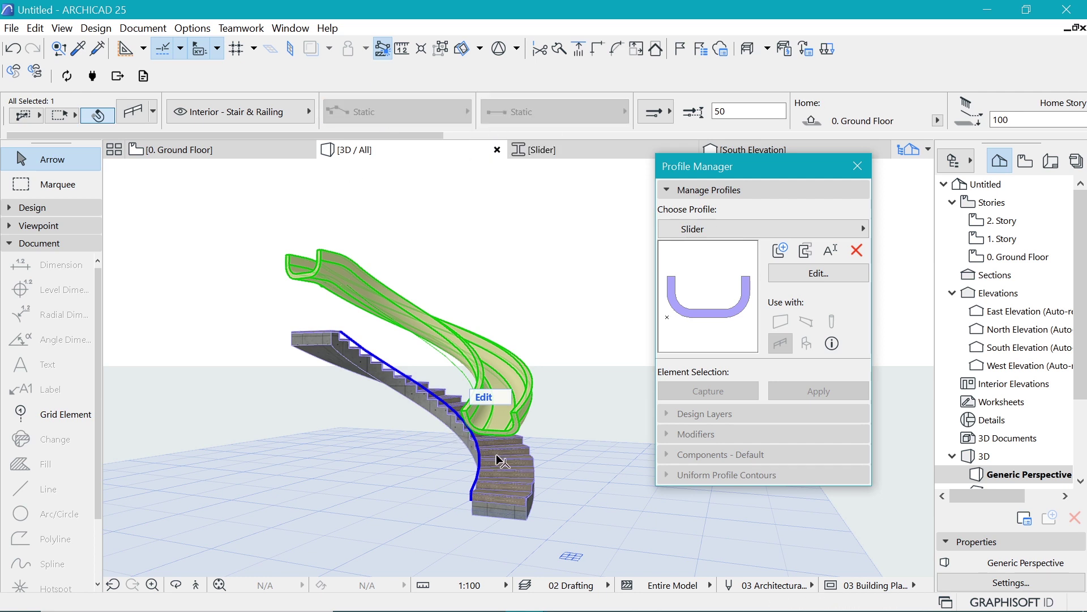
- Delete the stair beneath the slide, keep the slide railing, and view it from above
{"action": "left_click", "coordinate": [516, 514]}
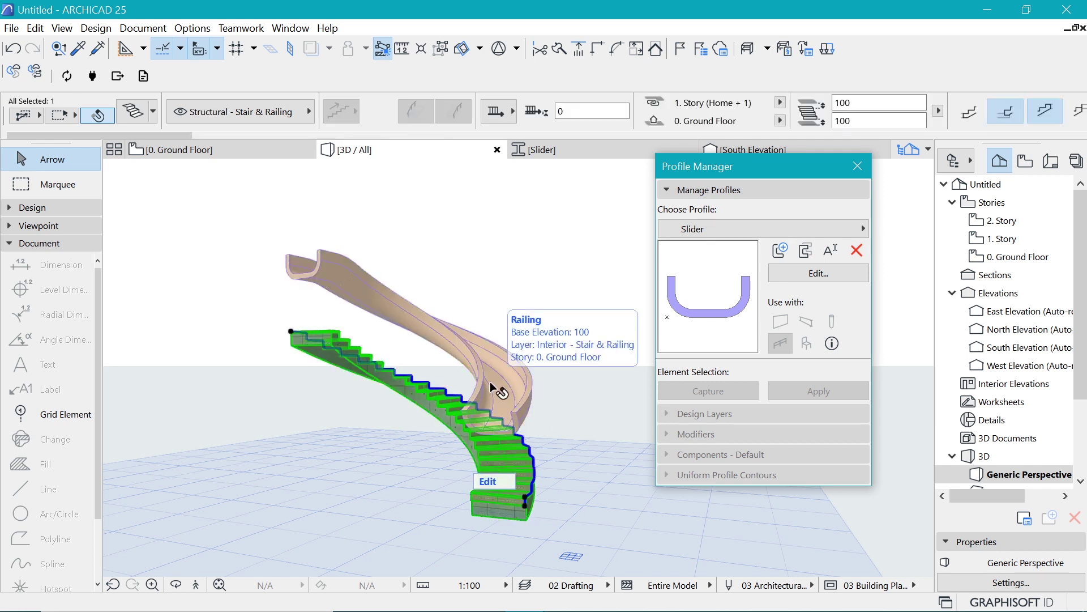
{"action": "key", "text": "Delete"}
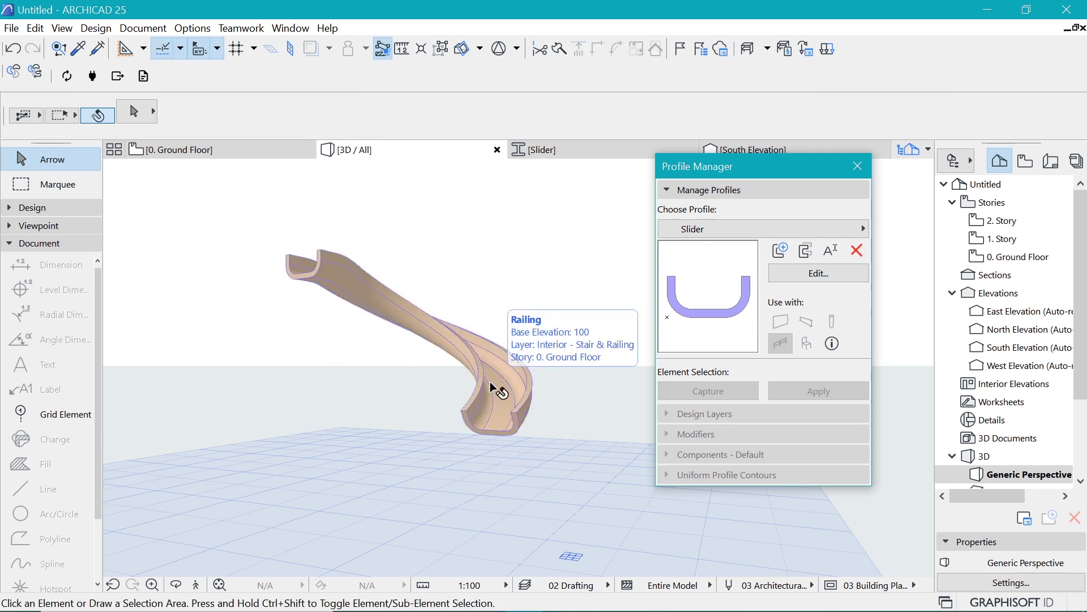
{"action": "left_click", "coordinate": [499, 371]}
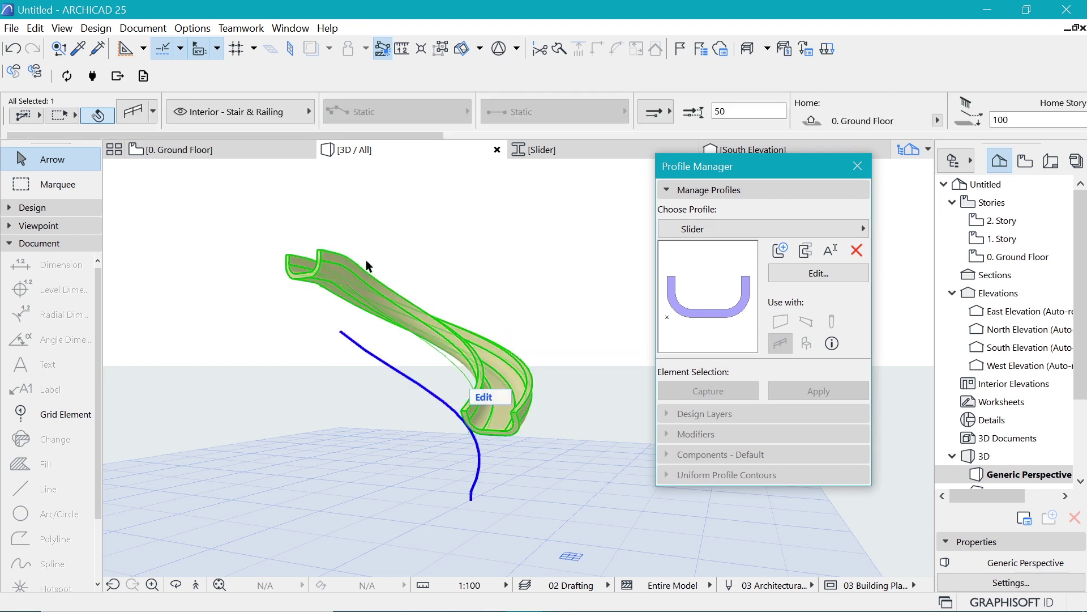
{"action": "mouse_move", "coordinate": [436, 299]}
{"action": "middle_mouse_down", "text": "shift"}
{"action": "mouse_move", "coordinate": [534, 379]}
{"action": "mouse_move", "coordinate": [552, 327]}
{"action": "middle_mouse_up", "text": "shift"}
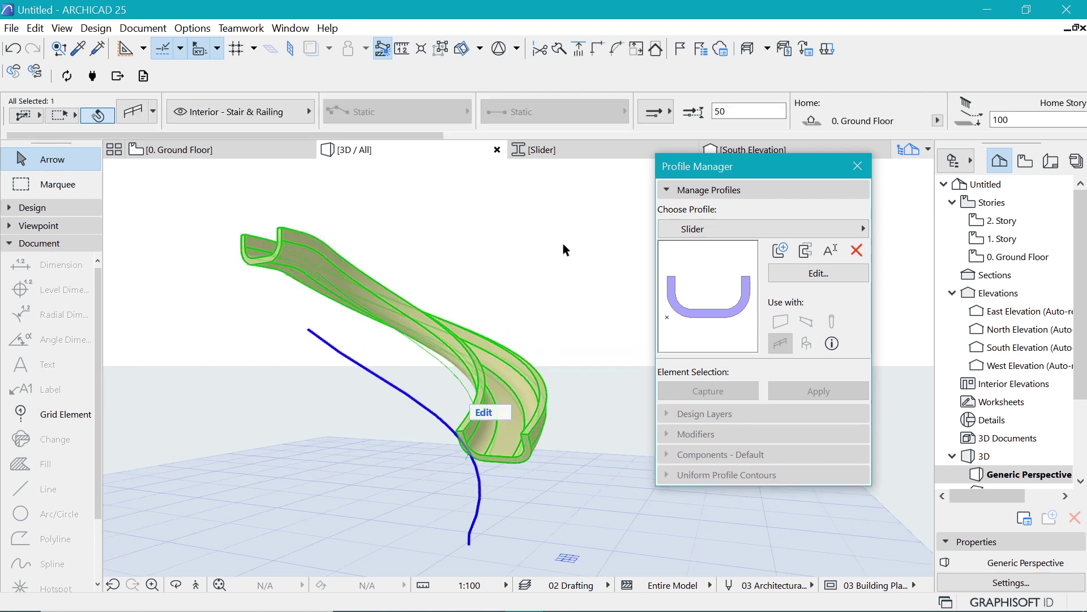
{"action": "mouse_move", "coordinate": [564, 250]}
{"action": "middle_mouse_down", "text": "shift"}
{"action": "mouse_move", "coordinate": [580, 299]}
{"action": "mouse_move", "coordinate": [213, 374]}
{"action": "mouse_move", "coordinate": [400, 318]}
{"action": "mouse_move", "coordinate": [378, 321]}
{"action": "mouse_move", "coordinate": [330, 335]}
{"action": "mouse_move", "coordinate": [434, 325]}
{"action": "mouse_move", "coordinate": [475, 309]}
{"action": "middle_mouse_up", "text": "shift"}
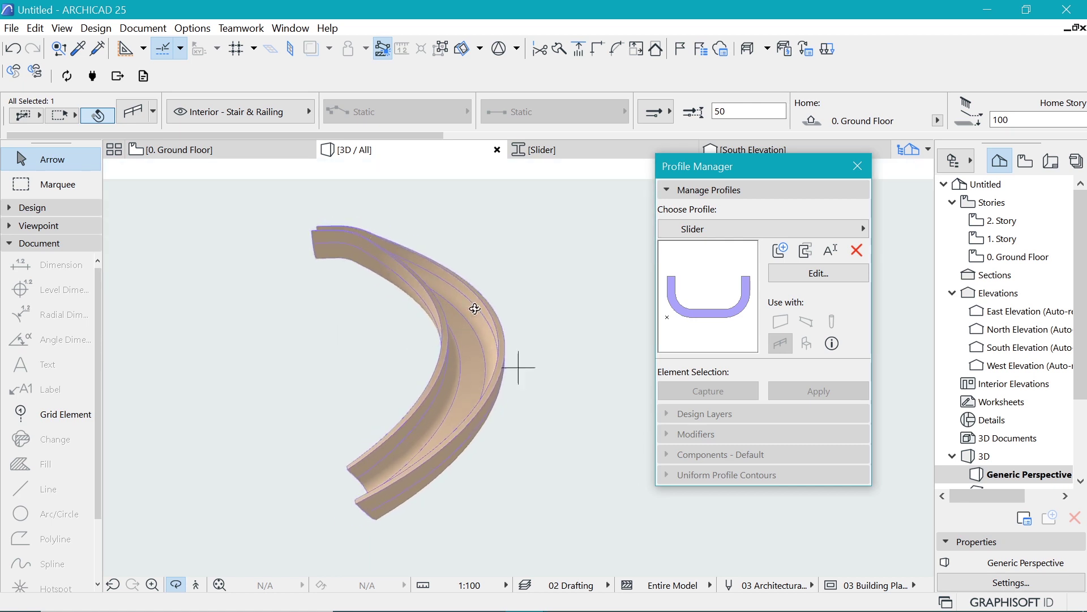